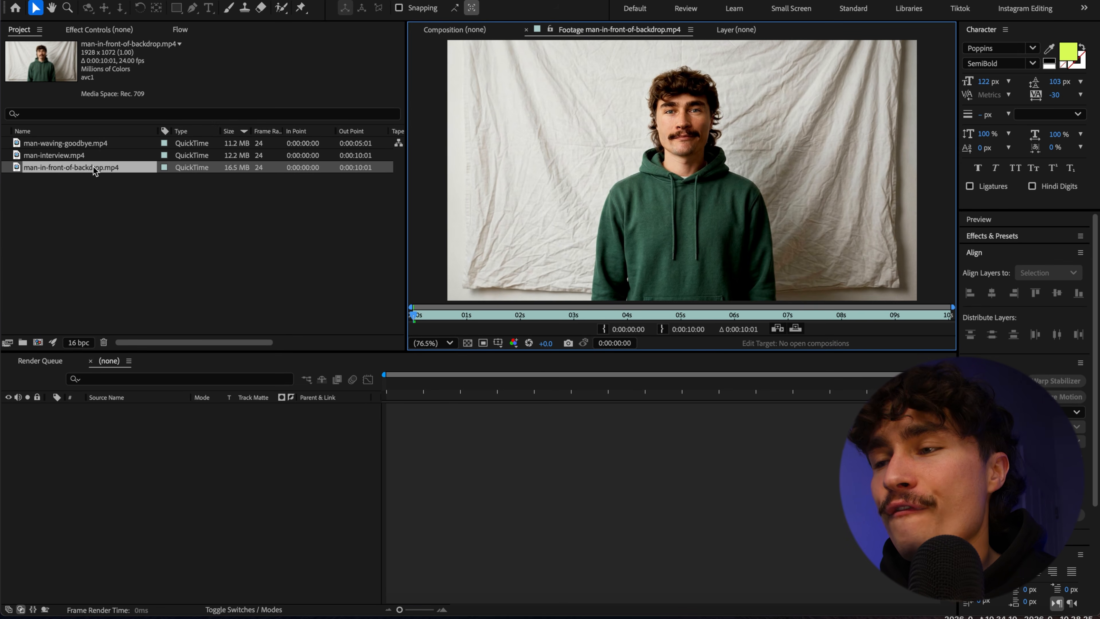
- Create a composition from man-in-front-of-backdrop.mp4, play it through and return to the first frame
drag(95, 170, 111, 457)
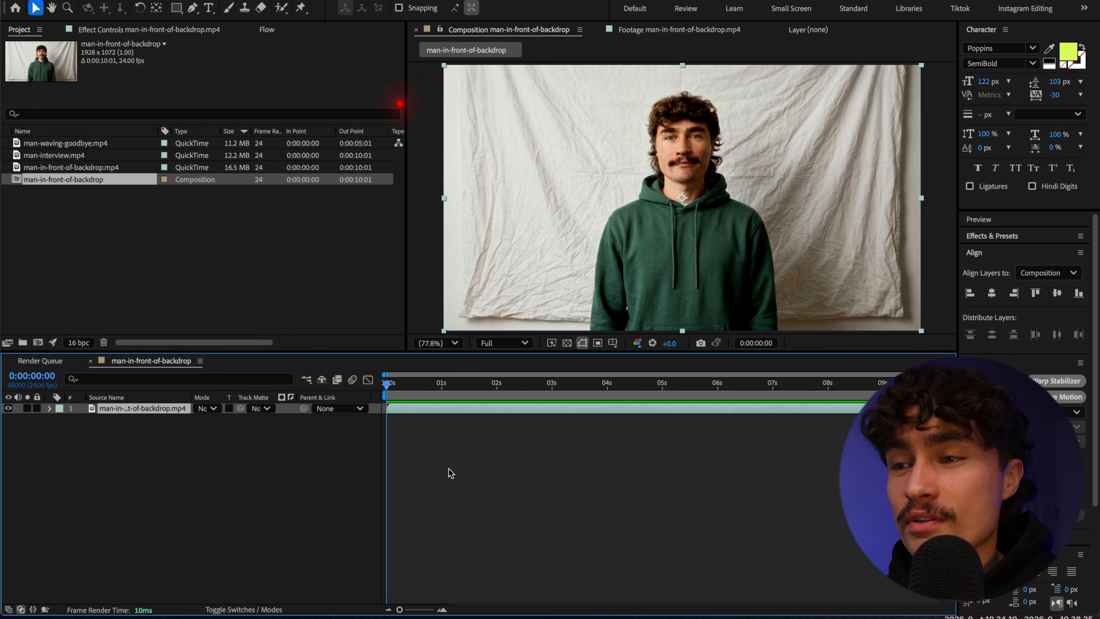
key(space)
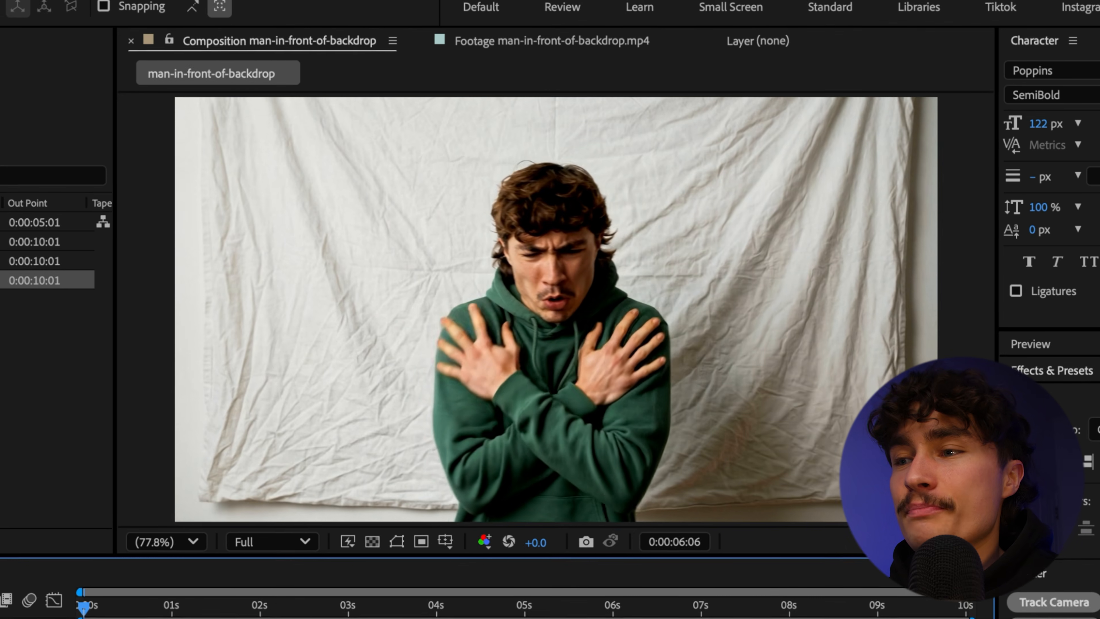
key(space)
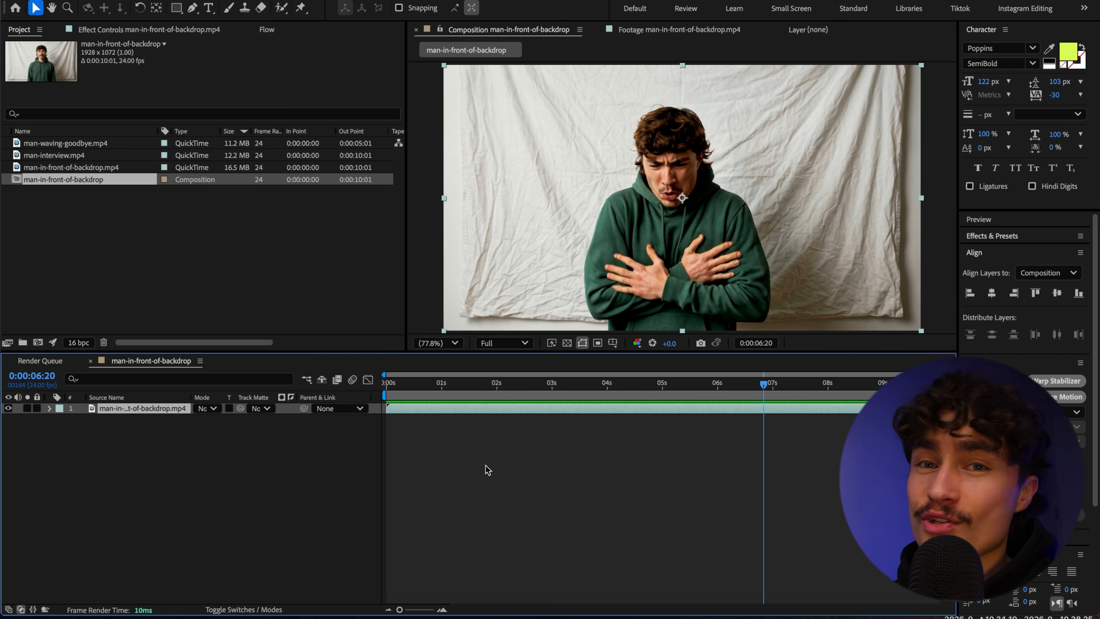
key(Home)
drag(549, 383, 375, 391)
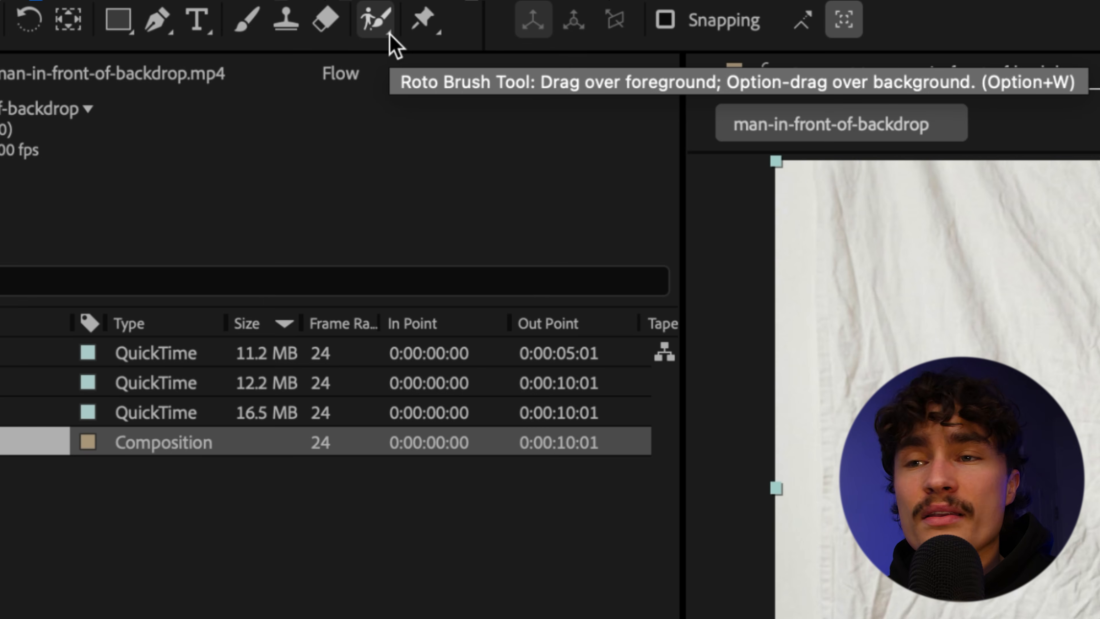
- Open the clip's layer view and mark the man's hoodie and face as foreground with the Roto Brush tool
click(384, 33)
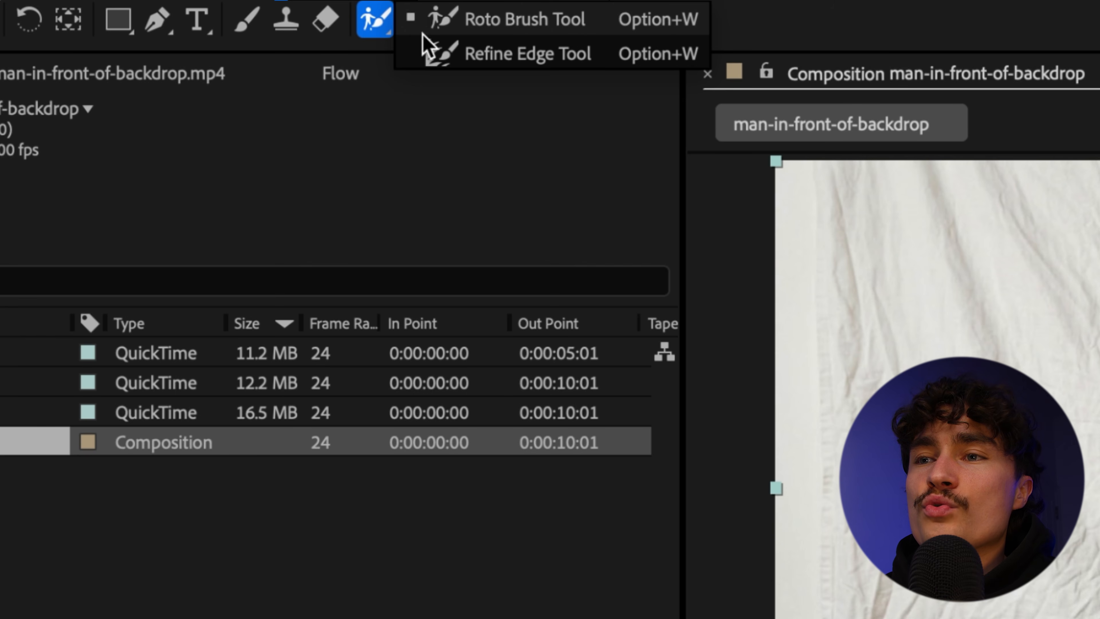
click(431, 19)
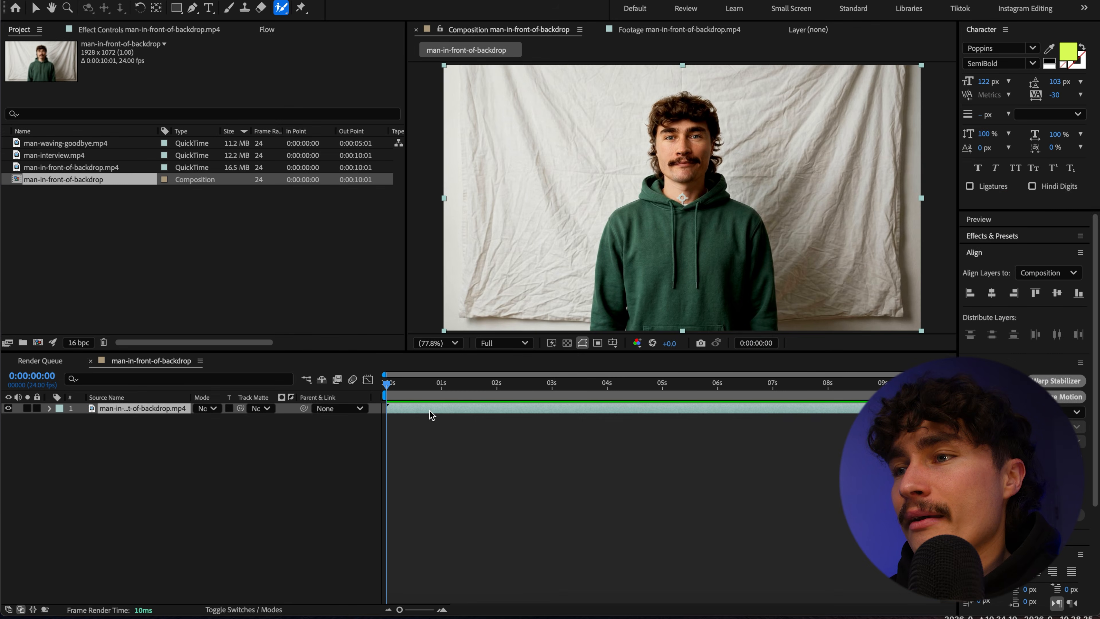
double_click(430, 412)
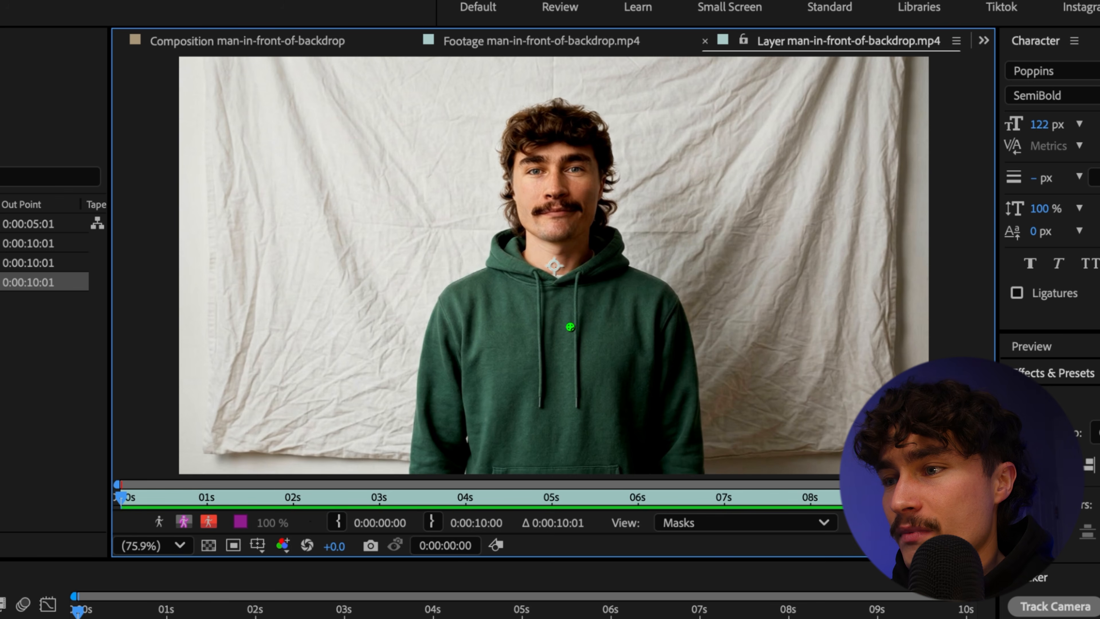
mouse_move(500, 308)
mouse_down()
mouse_move(601, 307)
mouse_move(461, 401)
mouse_move(665, 356)
mouse_move(535, 422)
mouse_move(618, 414)
mouse_up()
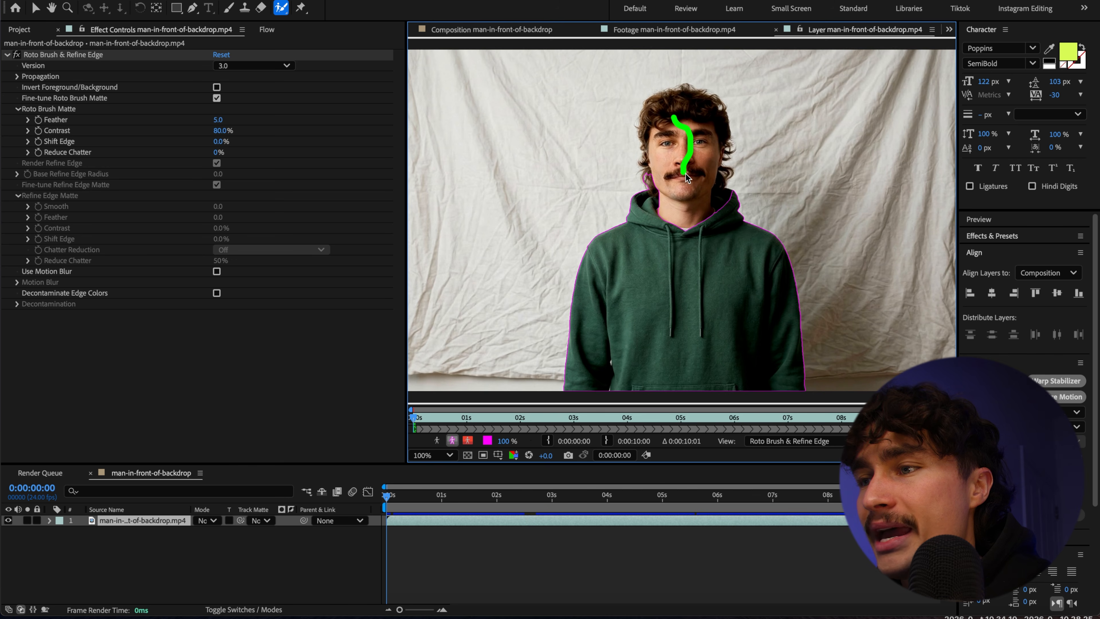
drag(686, 177, 687, 191)
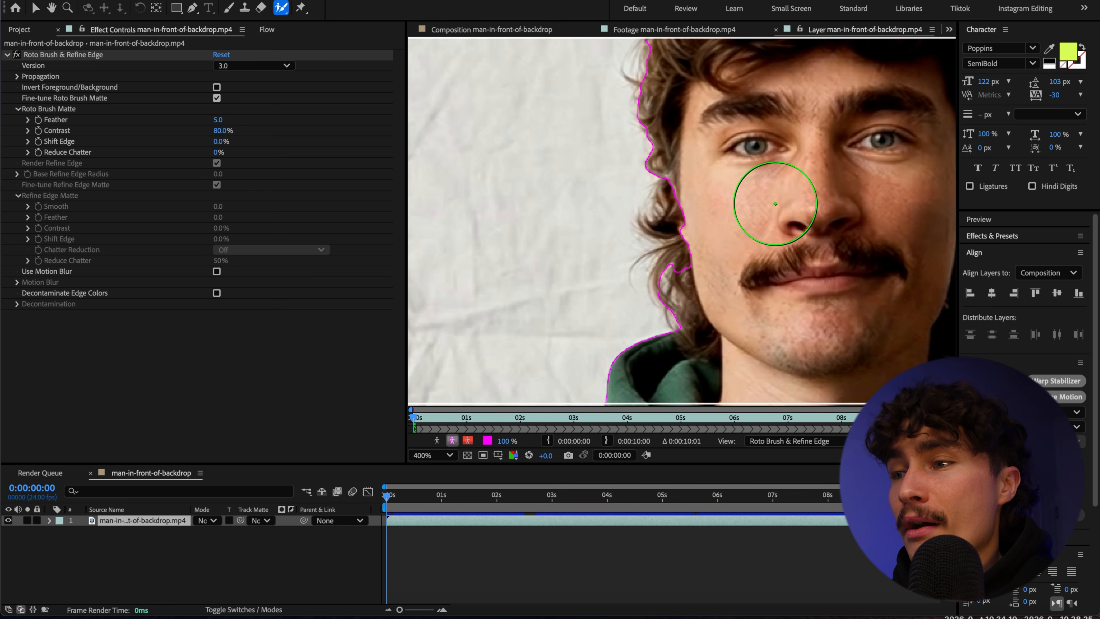
- With a smaller Roto Brush, add the missing curls beside his ear to the selection and subtract the backdrop around them
mouse_move(761, 179)
mouse_down()
mouse_move(737, 177)
mouse_move(753, 185)
mouse_up()
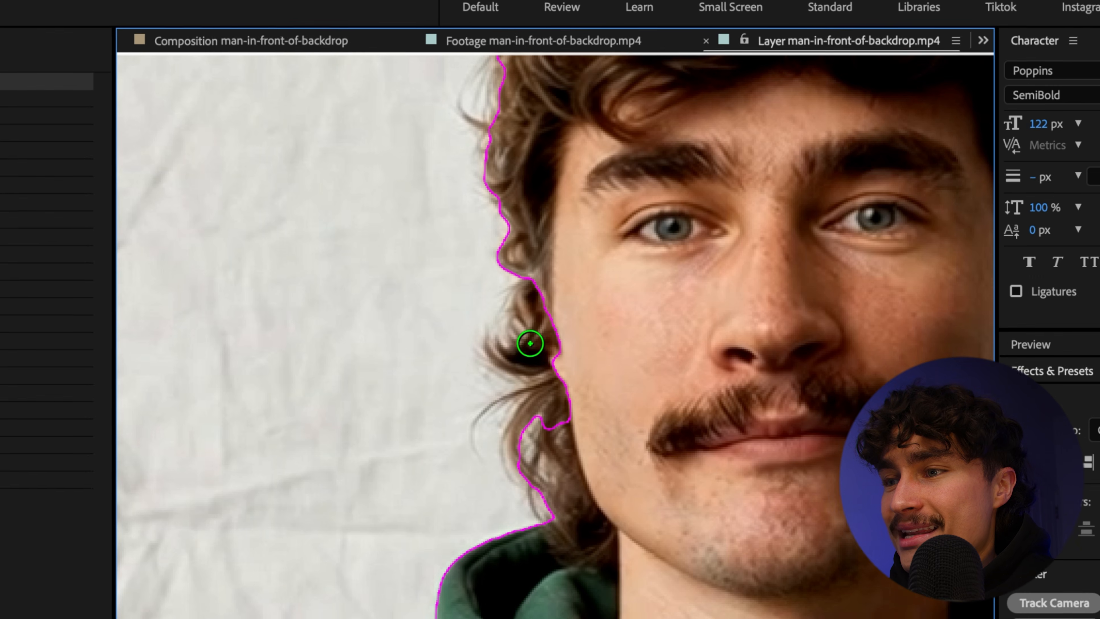
mouse_move(530, 343)
mouse_down()
mouse_move(532, 373)
mouse_move(504, 339)
mouse_move(502, 284)
mouse_move(446, 283)
mouse_up()
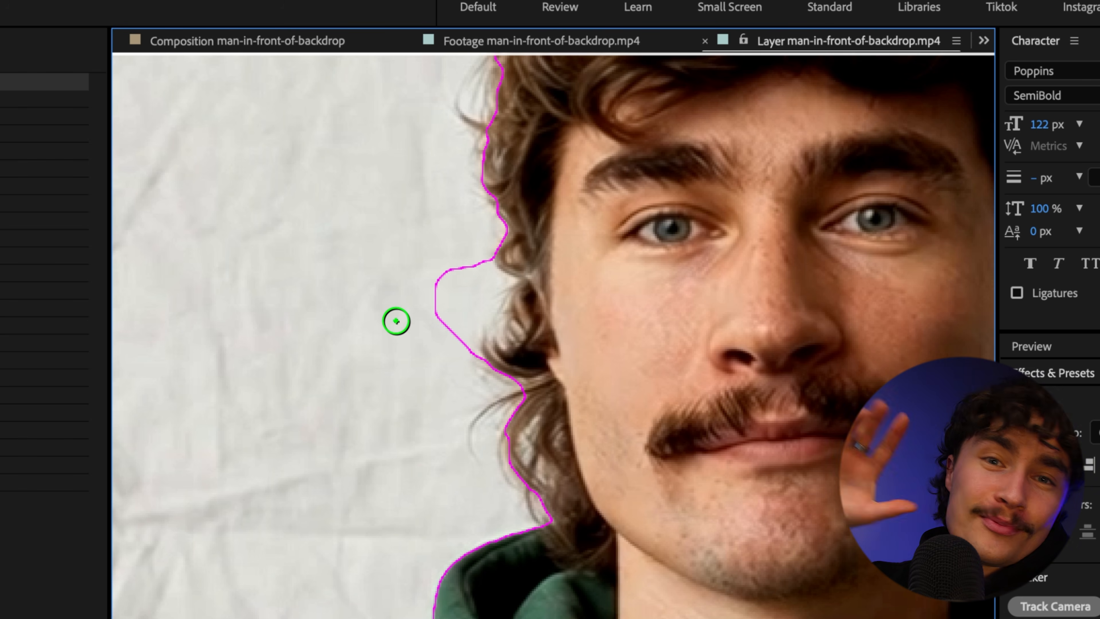
key(alt)
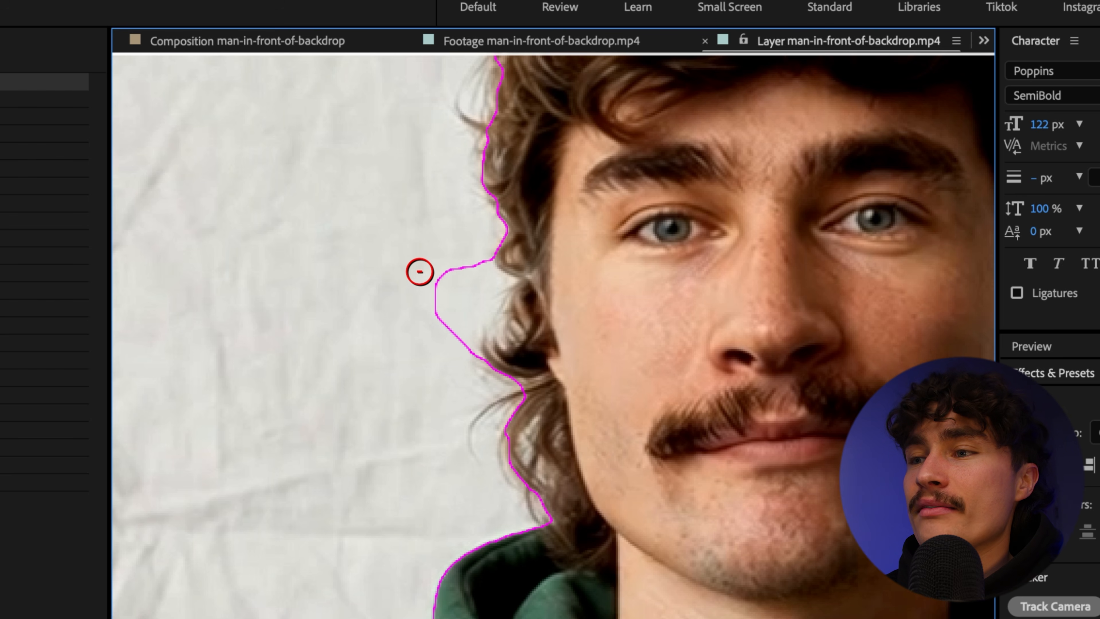
mouse_move(421, 264)
mouse_down()
mouse_move(443, 336)
mouse_move(448, 266)
mouse_move(450, 340)
mouse_move(463, 264)
mouse_move(461, 340)
mouse_up()
drag(473, 261, 468, 321)
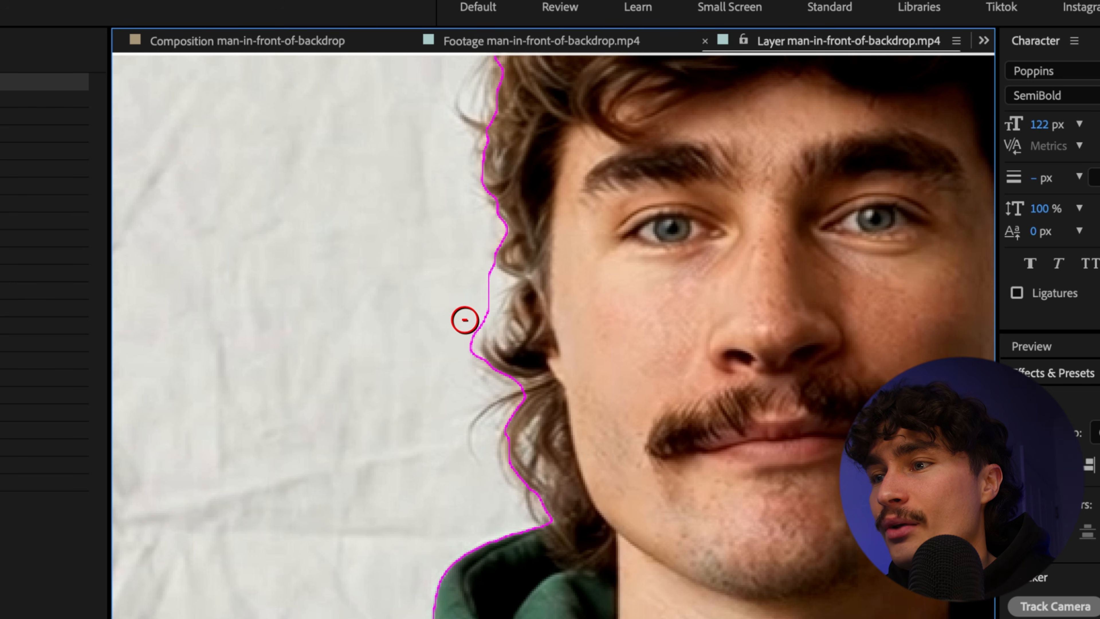
drag(479, 282, 479, 273)
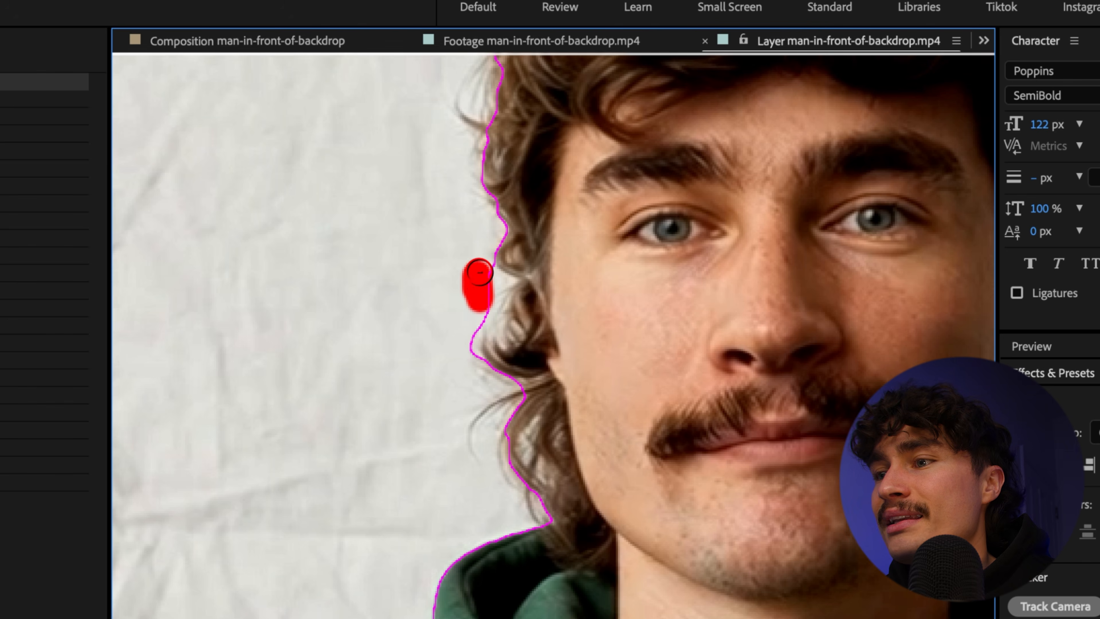
- Examine the selection outline around the man's hair, hood and shoulders for inaccurate edges
scroll(553, 470, down, 4)
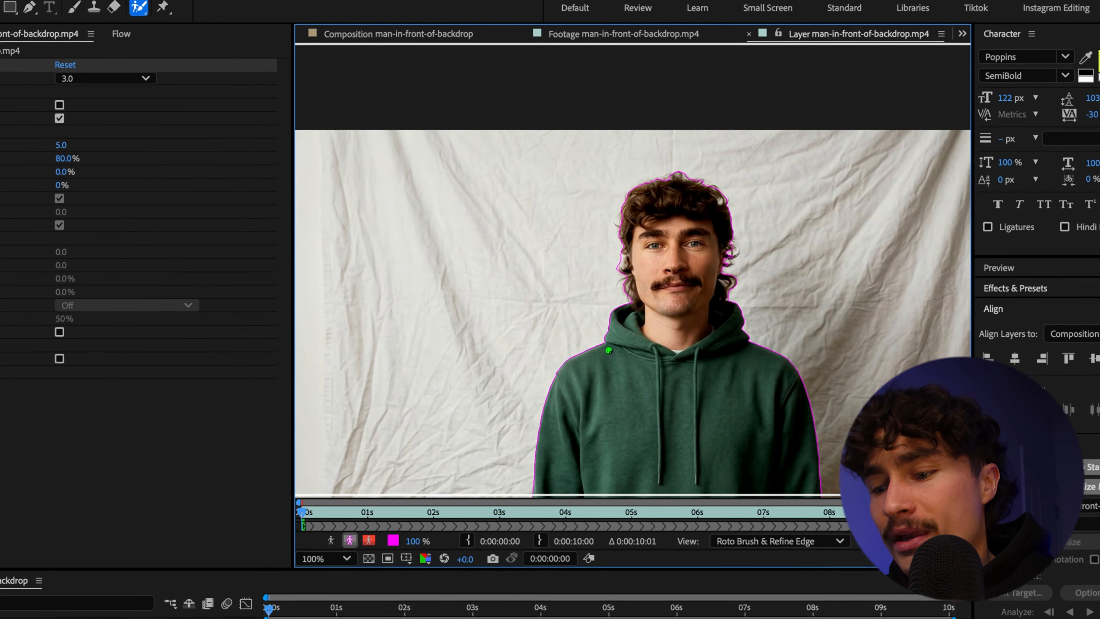
key(h)
drag(608, 350, 540, 263)
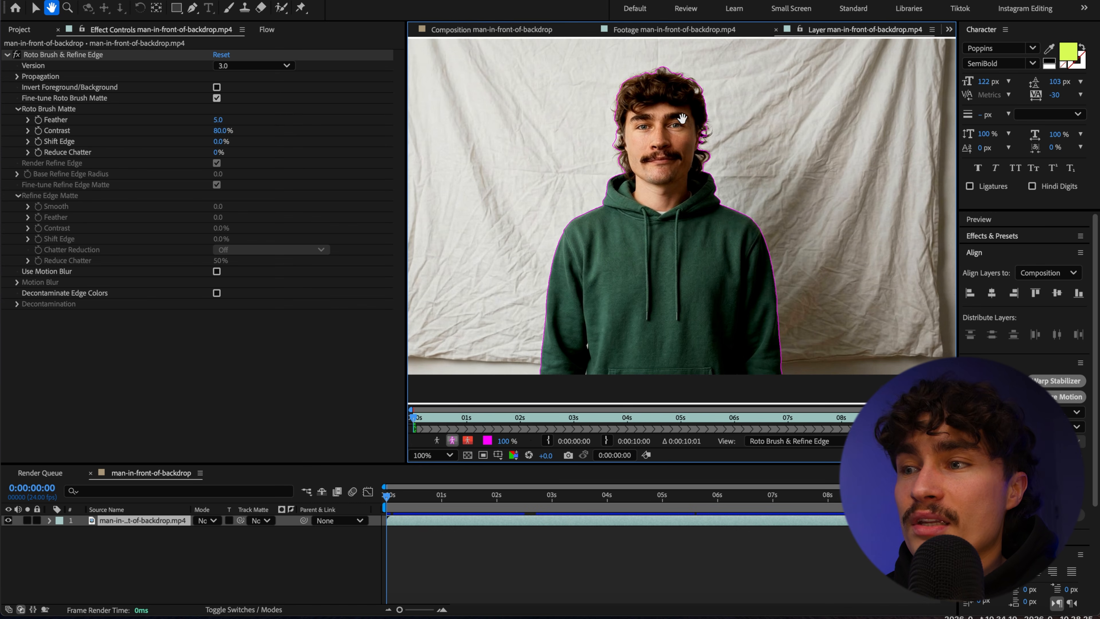
drag(679, 103, 704, 165)
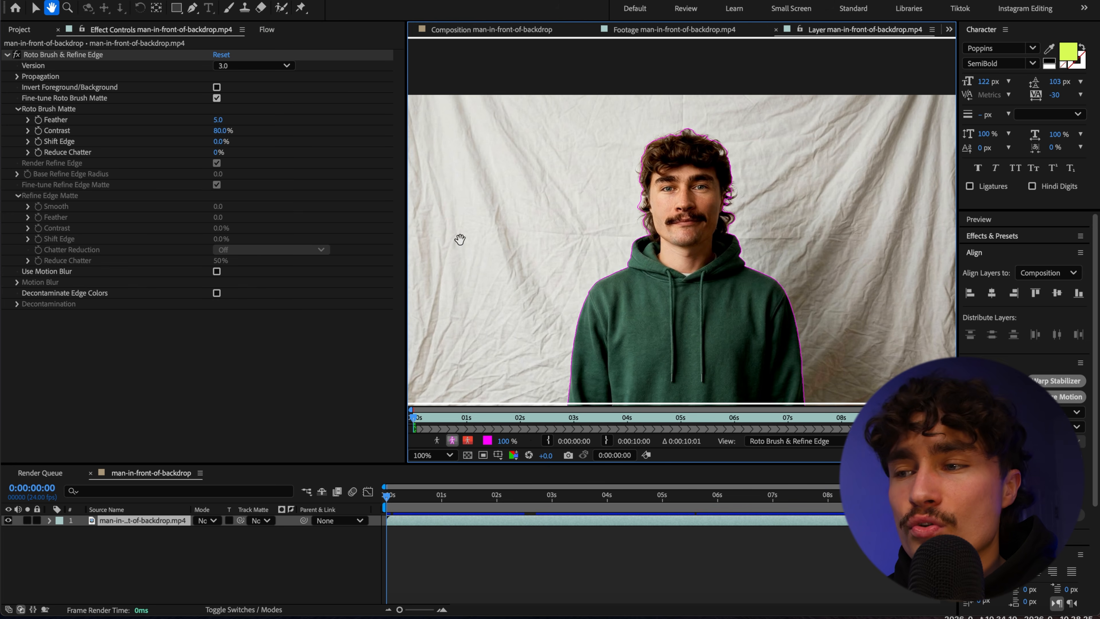
drag(702, 332, 598, 245)
drag(690, 297, 698, 356)
scroll(686, 284, up, 4)
drag(602, 237, 614, 268)
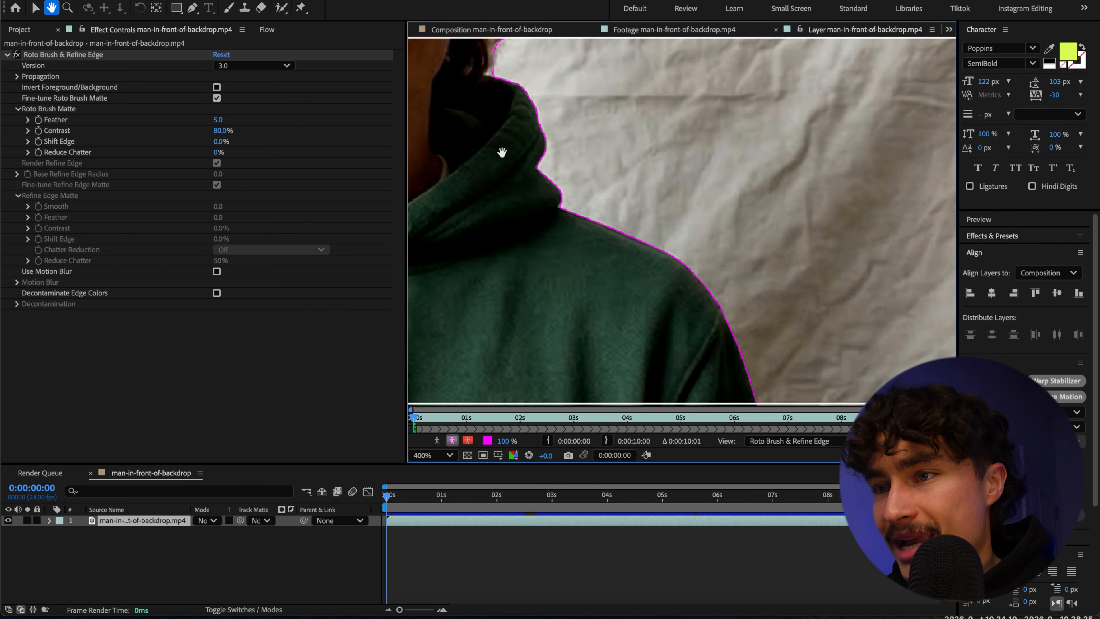
drag(502, 152, 563, 348)
drag(515, 219, 576, 306)
drag(632, 230, 711, 234)
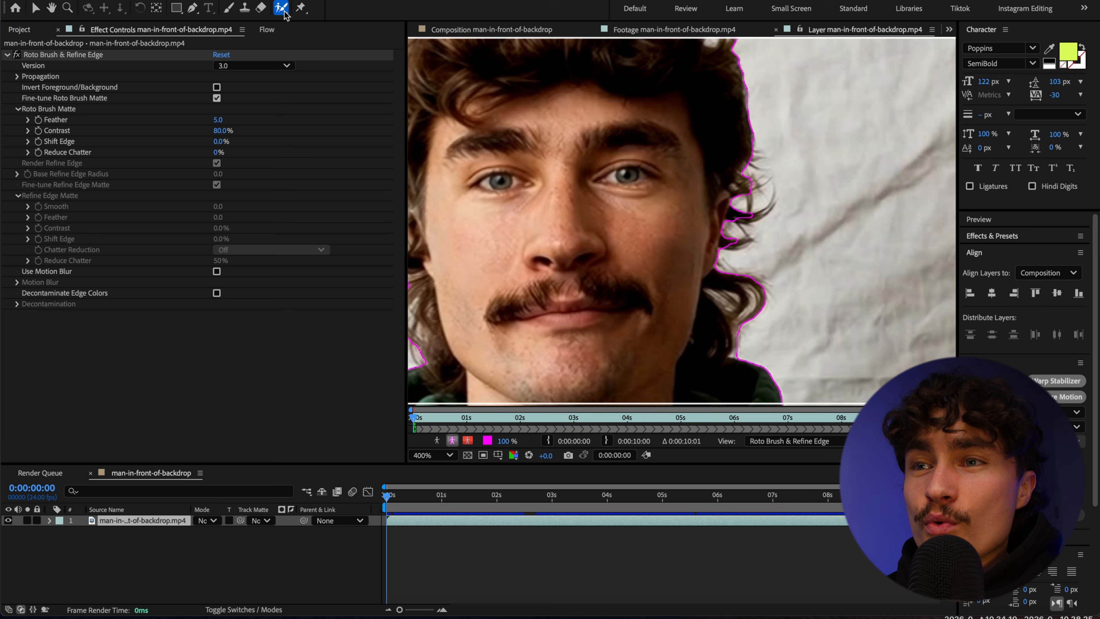
- Paint over the hair edges on both sides and across the top of the head with the Refine Edge tool
click(289, 9)
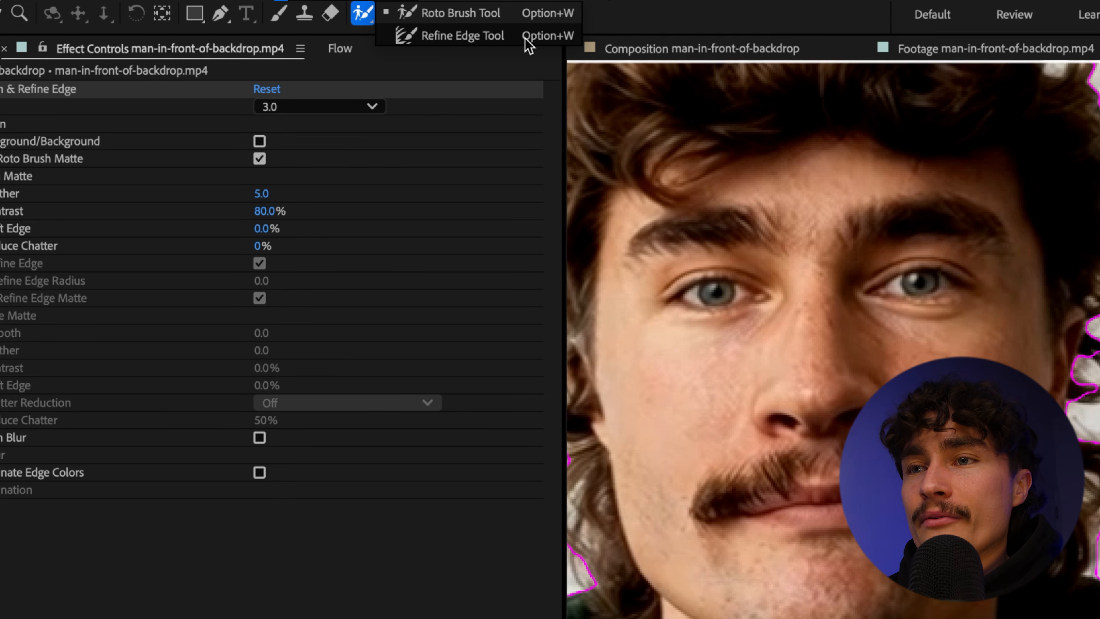
click(529, 36)
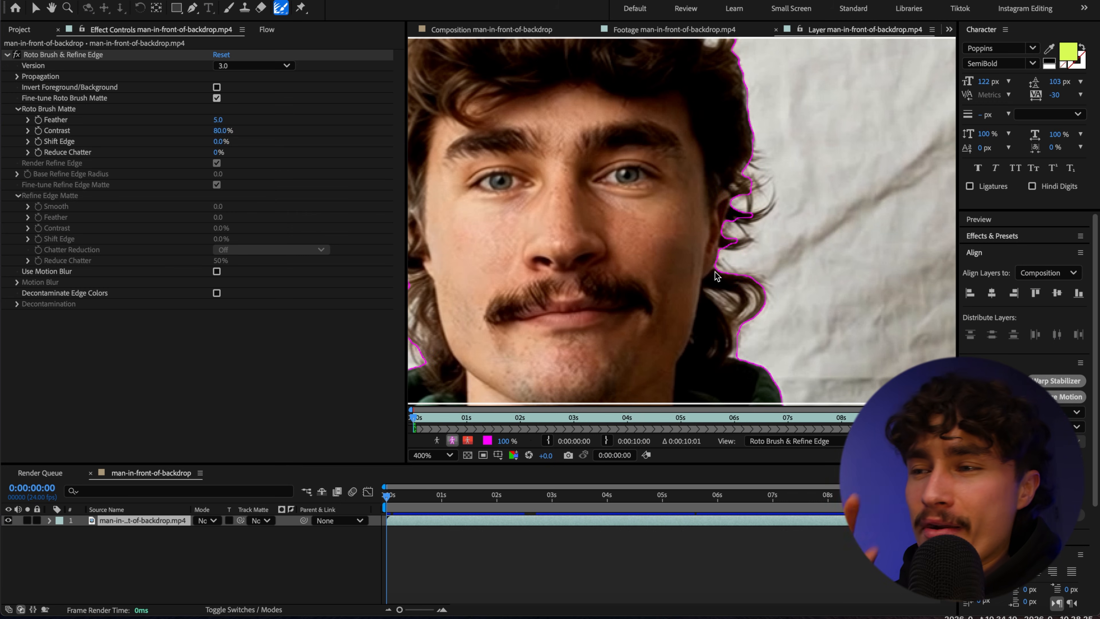
scroll(715, 271, down, 2)
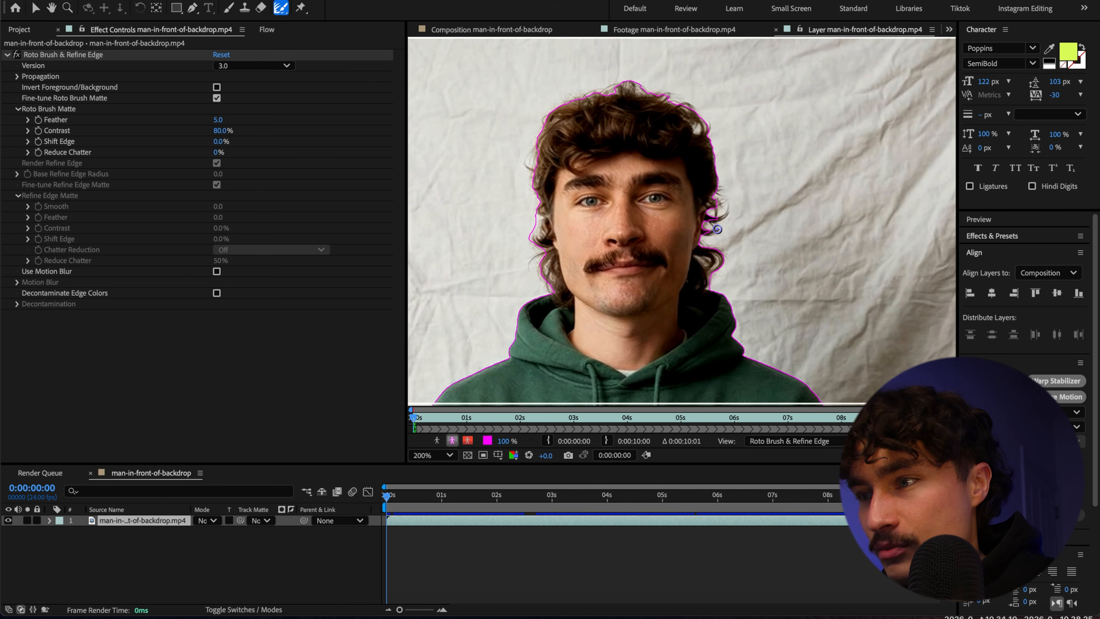
drag(716, 227, 709, 247)
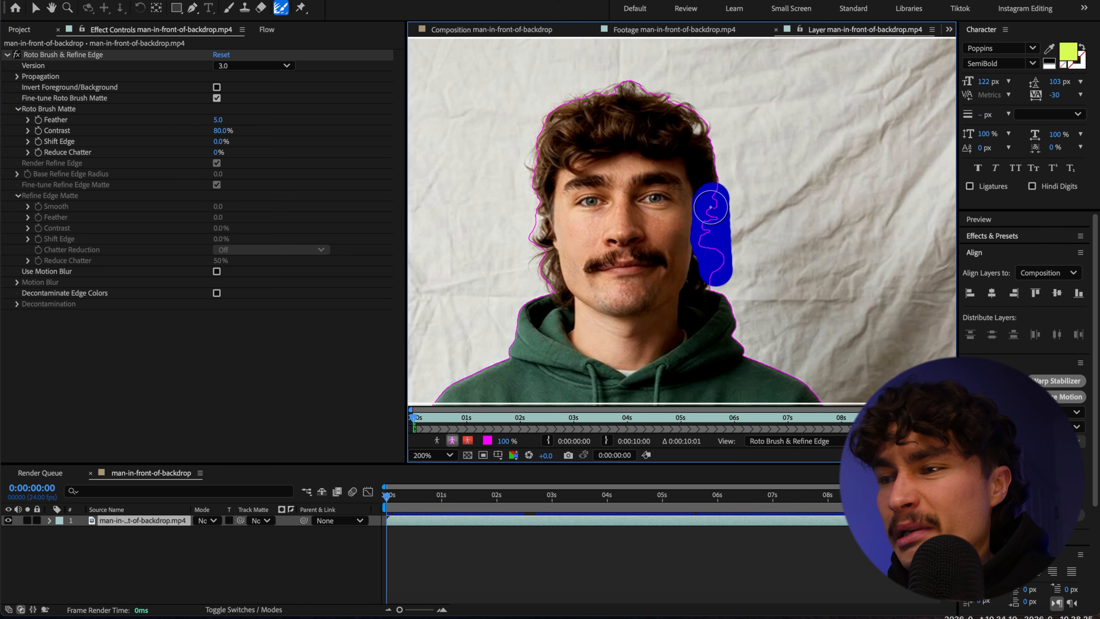
drag(710, 205, 706, 207)
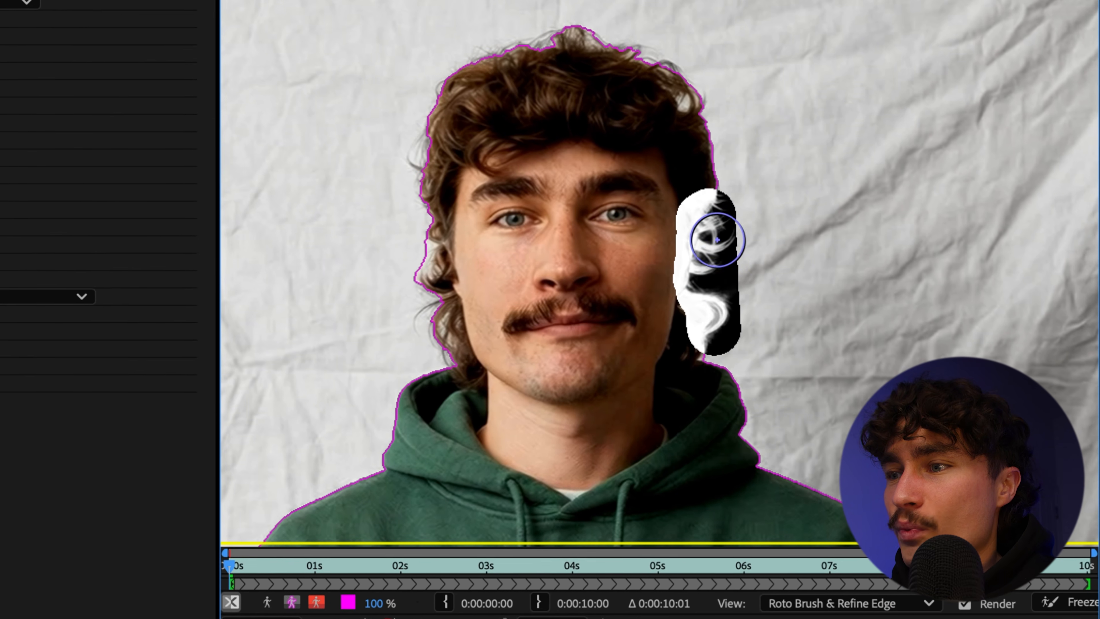
drag(424, 212, 442, 372)
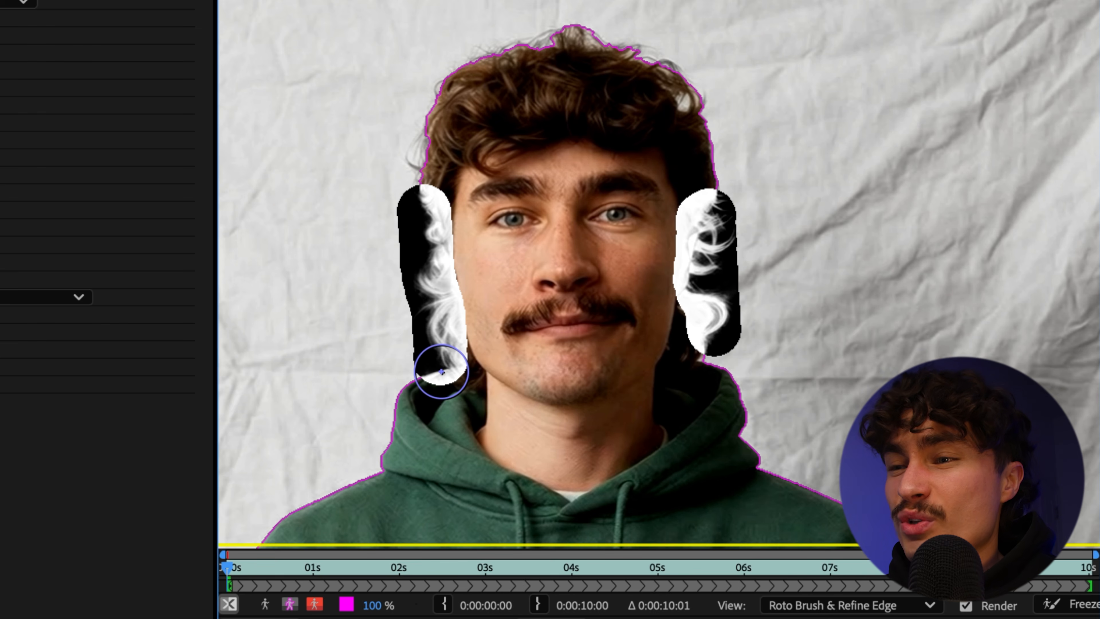
scroll(411, 316, up, 2)
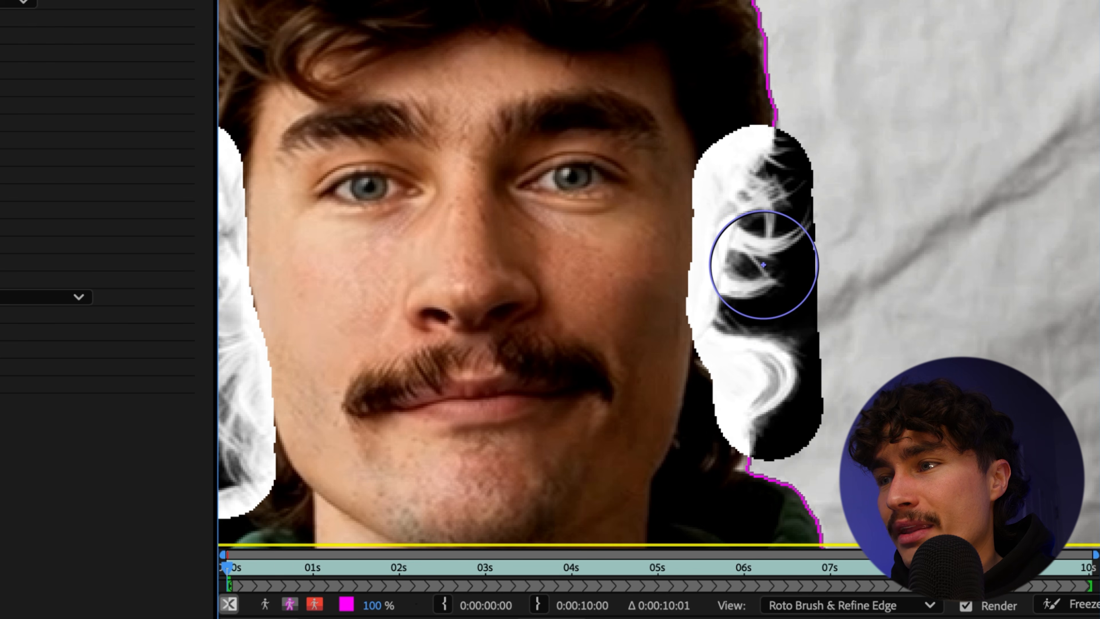
scroll(765, 367, down, 2)
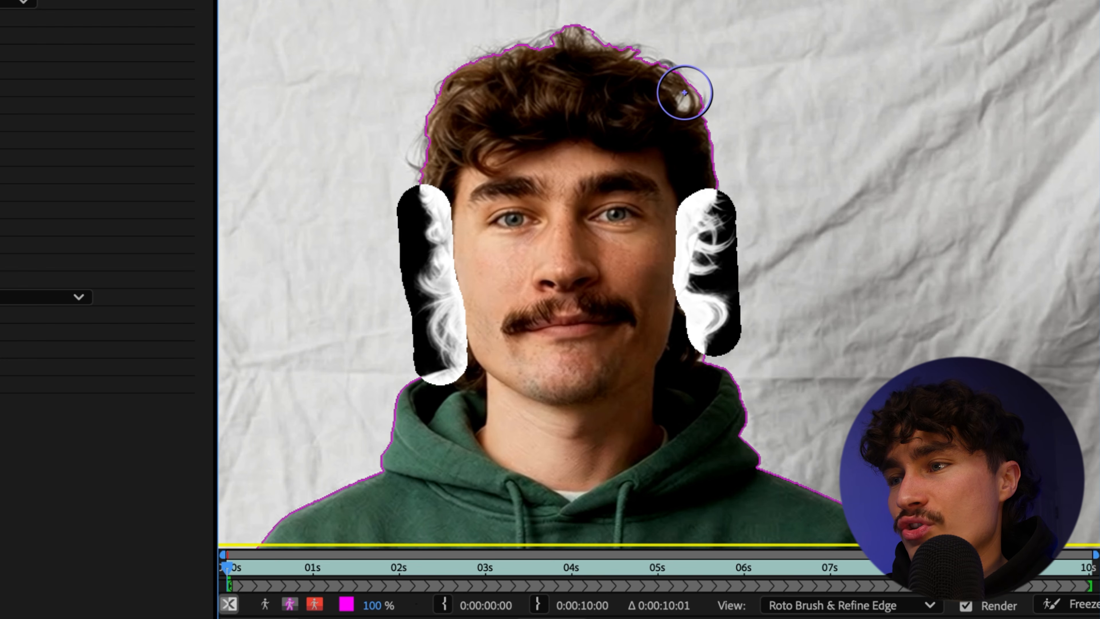
mouse_move(689, 94)
mouse_down()
mouse_move(621, 39)
mouse_move(555, 30)
mouse_move(463, 66)
mouse_up()
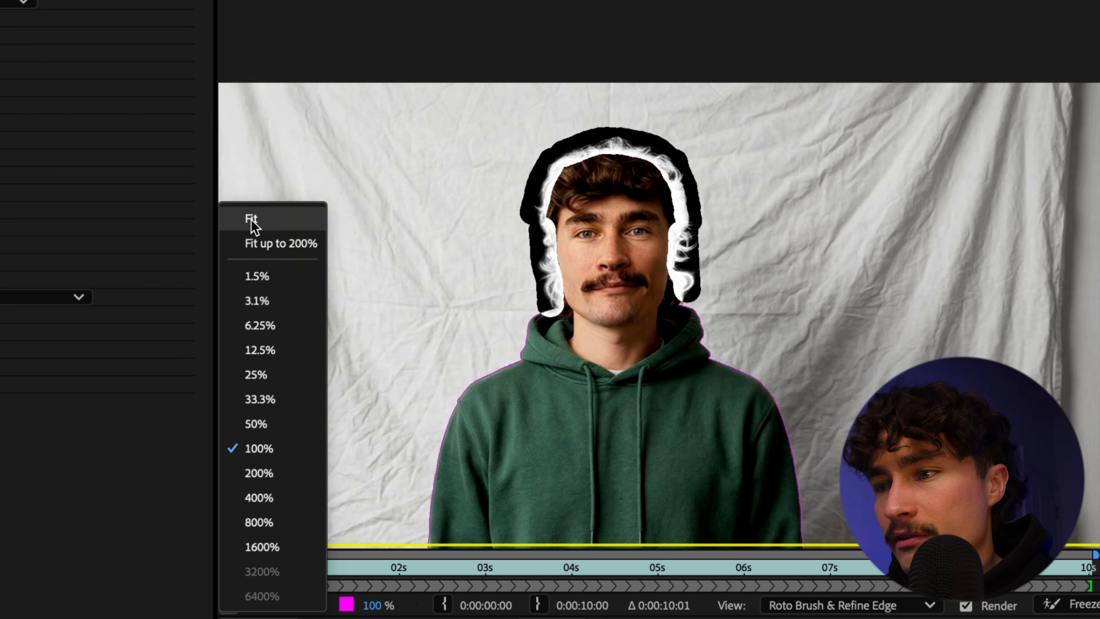
- Play the roto selection through the clip in a fitted view, return to the first frame and freeze the matte
click(253, 218)
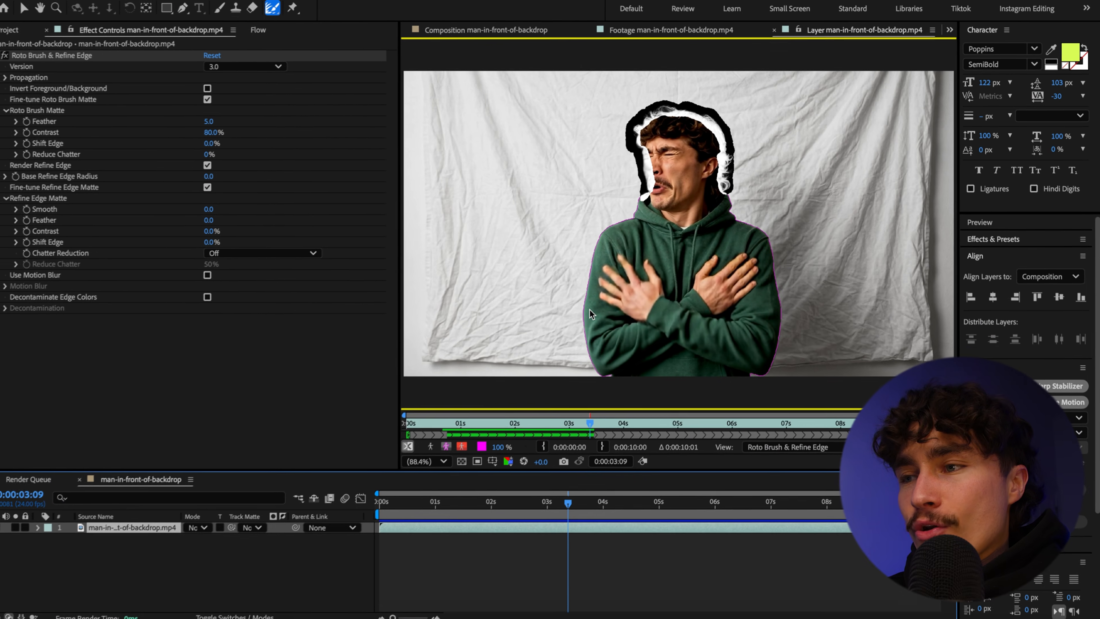
key(space)
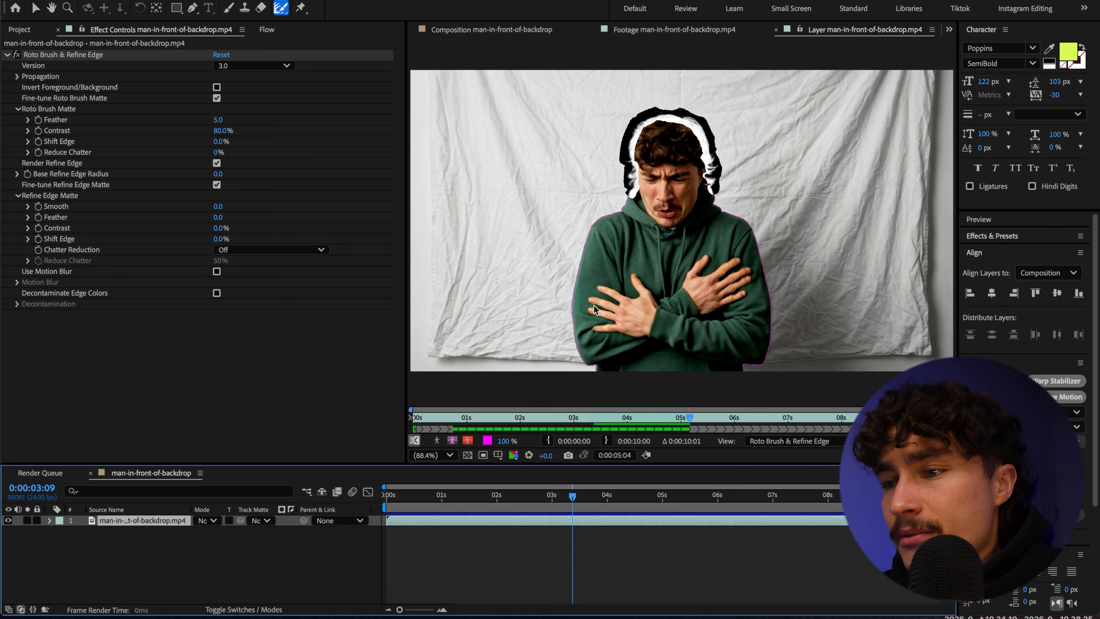
key(Home)
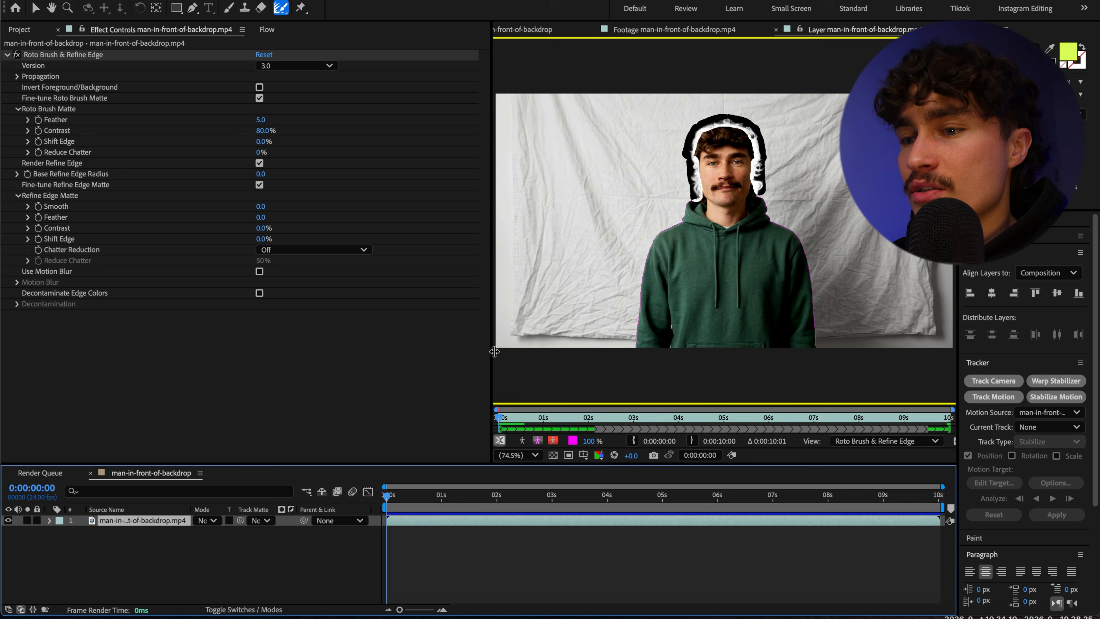
drag(494, 352, 356, 351)
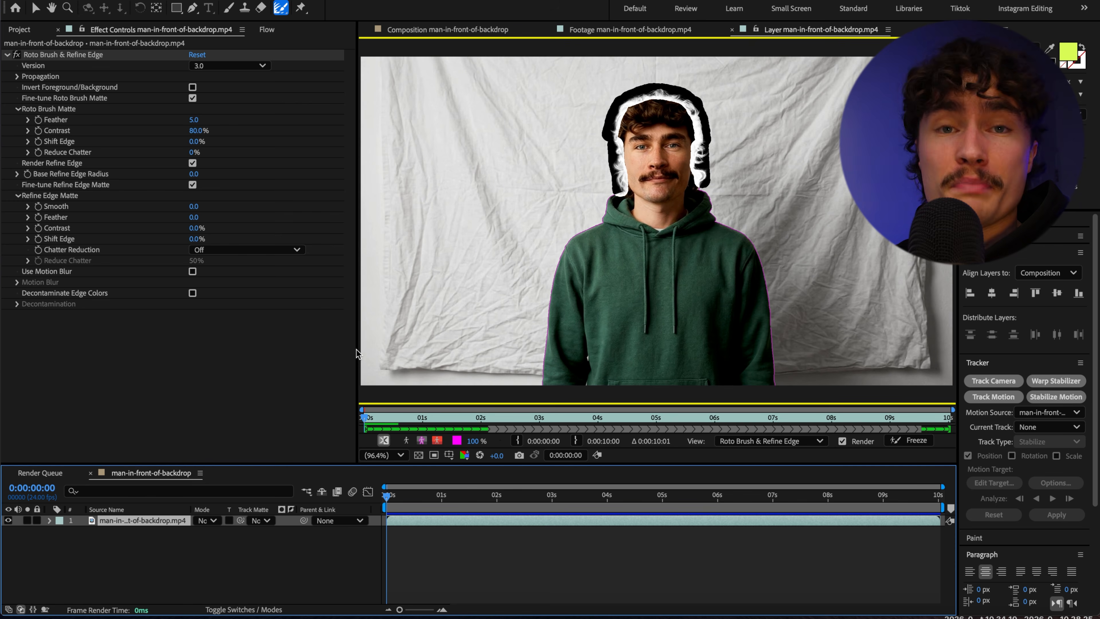
click(913, 443)
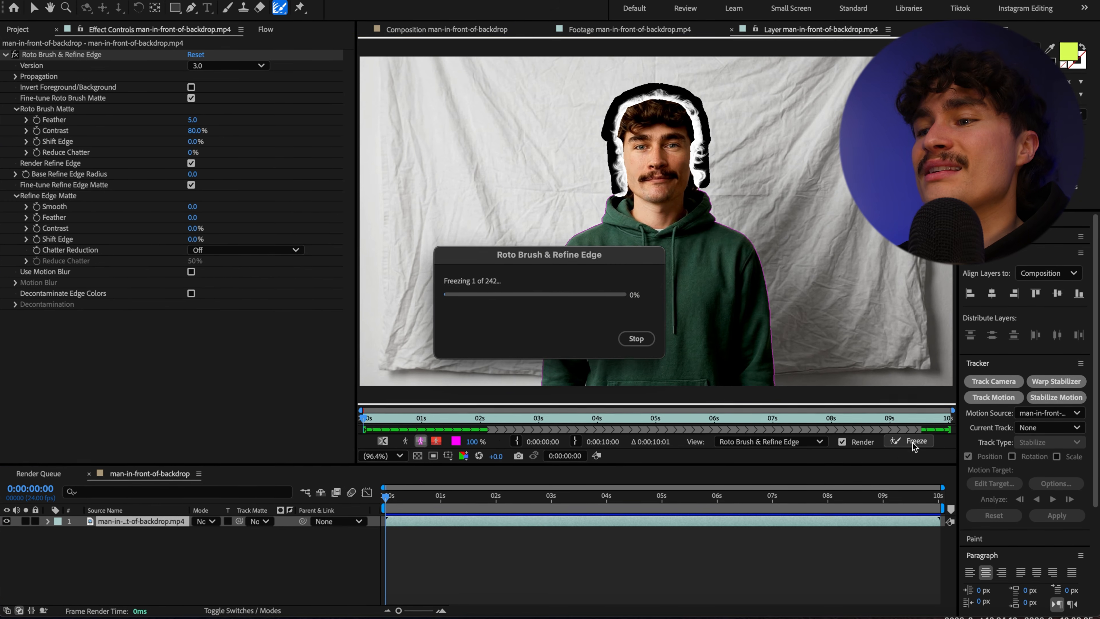
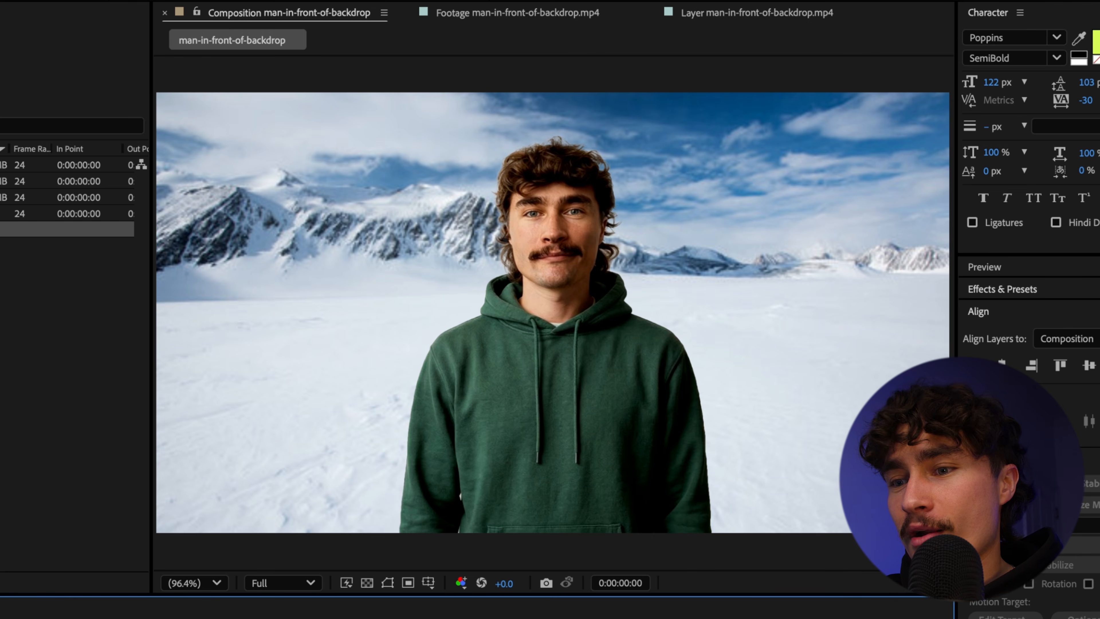
- Preview the composition with the cut-out man over the snowy mountain background
key(space)
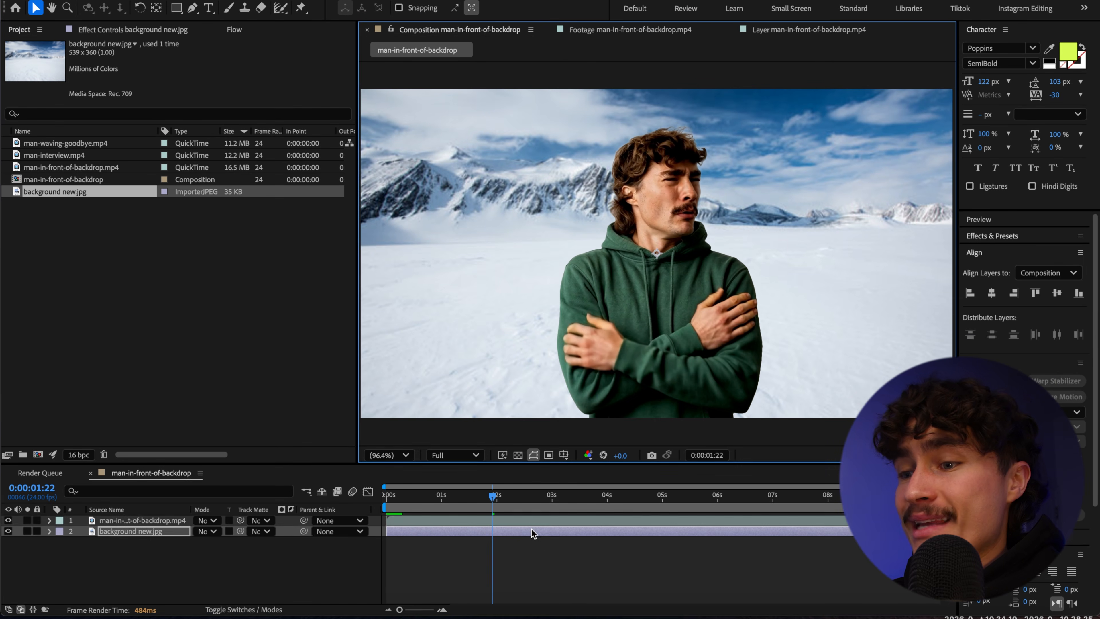
- Try moving the cut-out man sideways over the snowy background and undo the move
drag(662, 322, 813, 329)
key(ctrl+z)
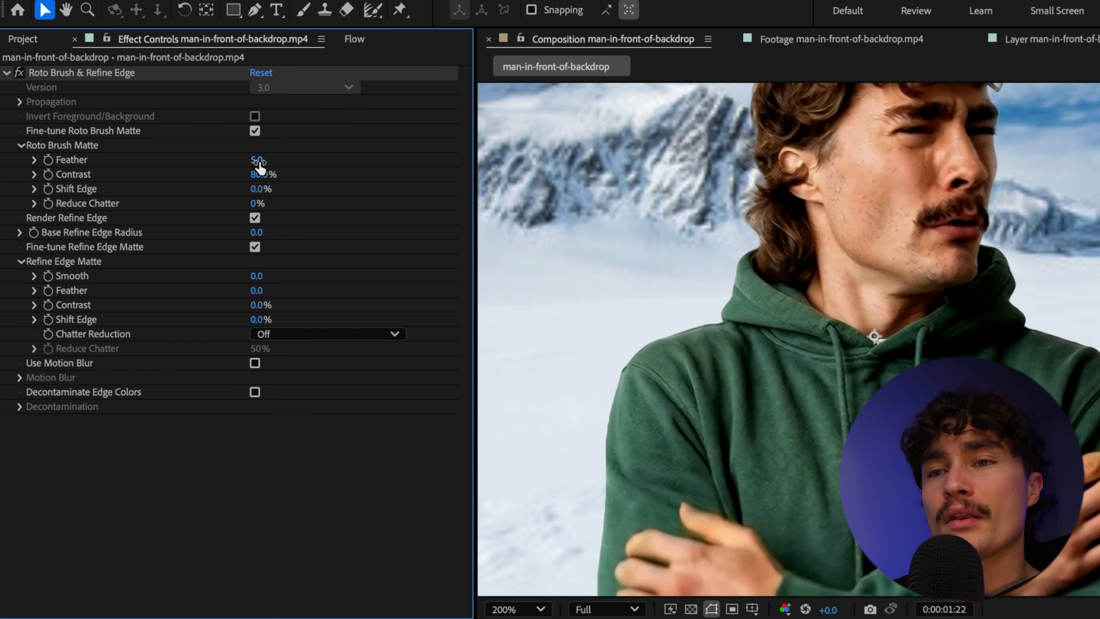
- Lower the Roto Brush matte Feather to 0.1 and inspect the hoodie's shoulder edge up close
drag(258, 163, 249, 161)
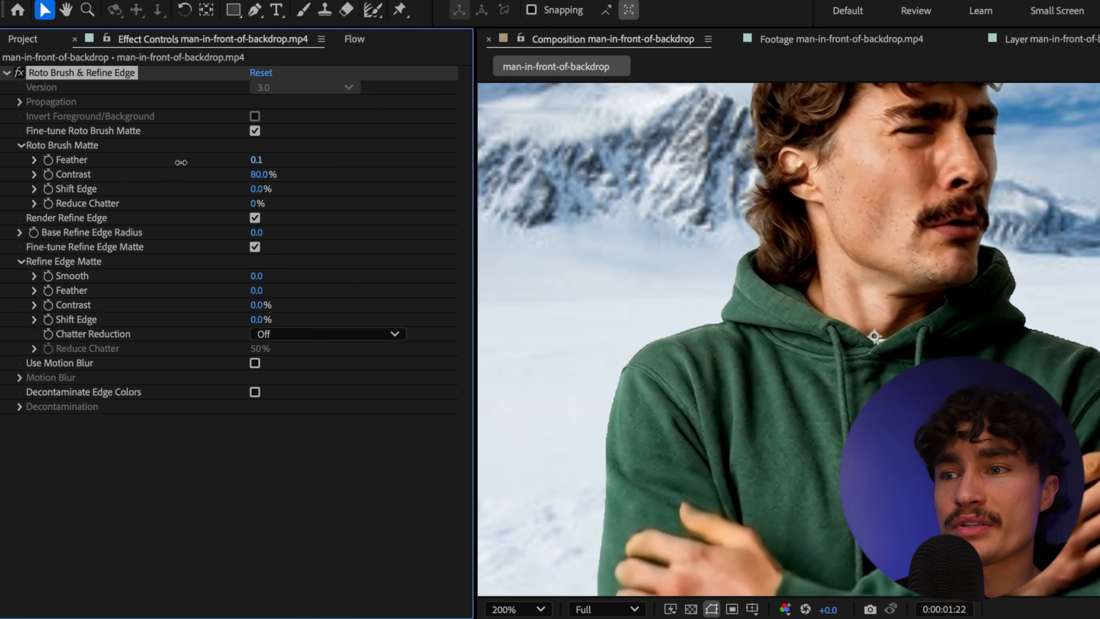
key(period)
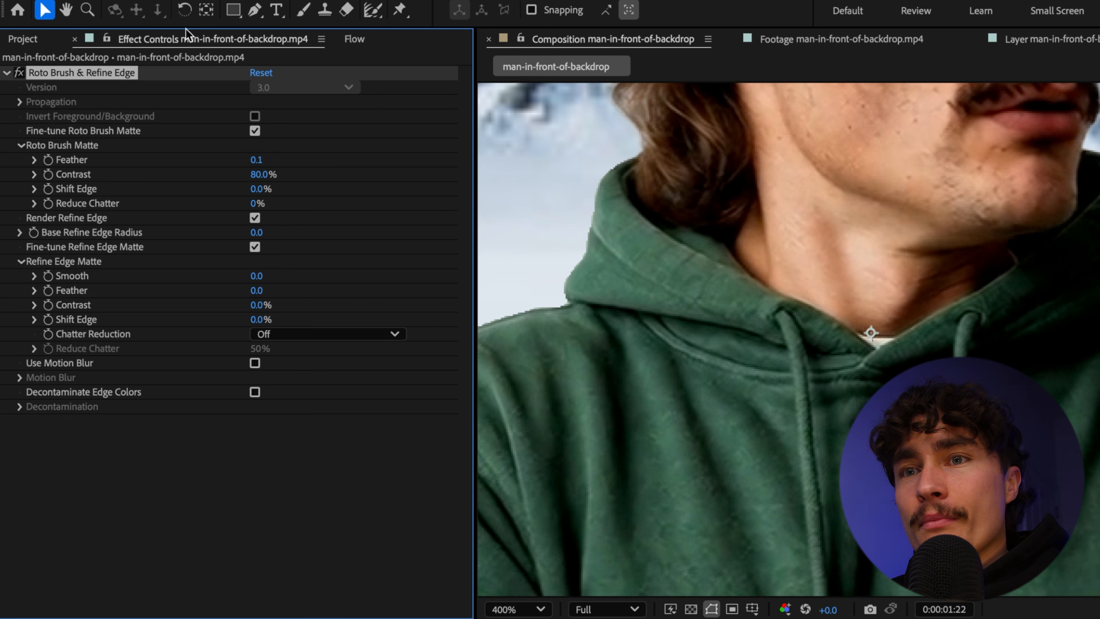
click(66, 10)
drag(571, 285, 871, 267)
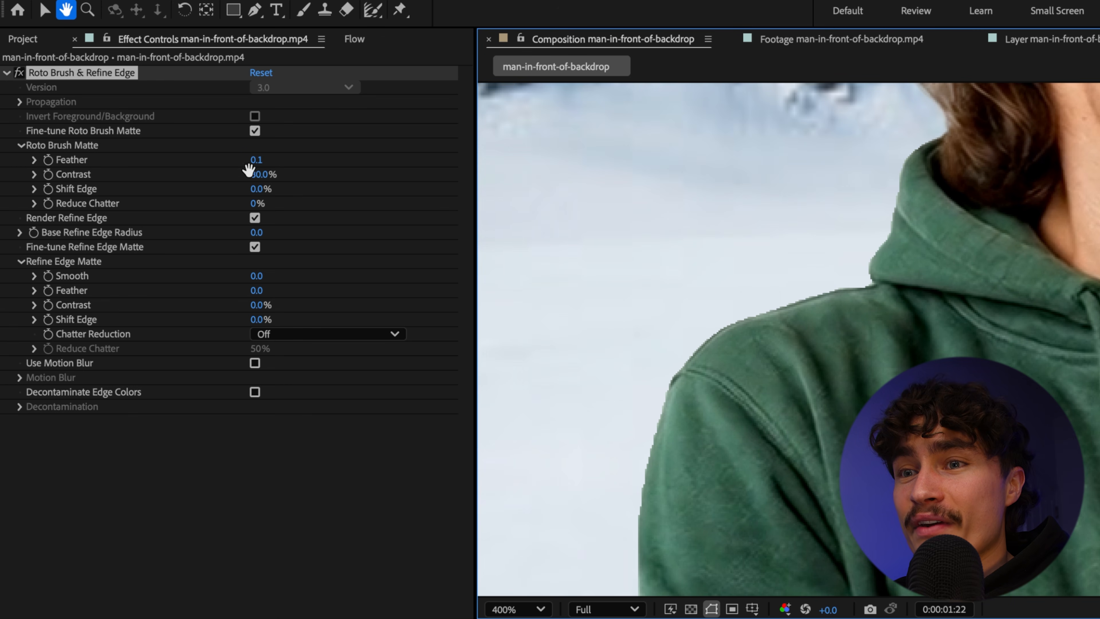
- Raise the Roto Brush matte Feather to 42.6 to compare a much softer shoulder edge
key(v)
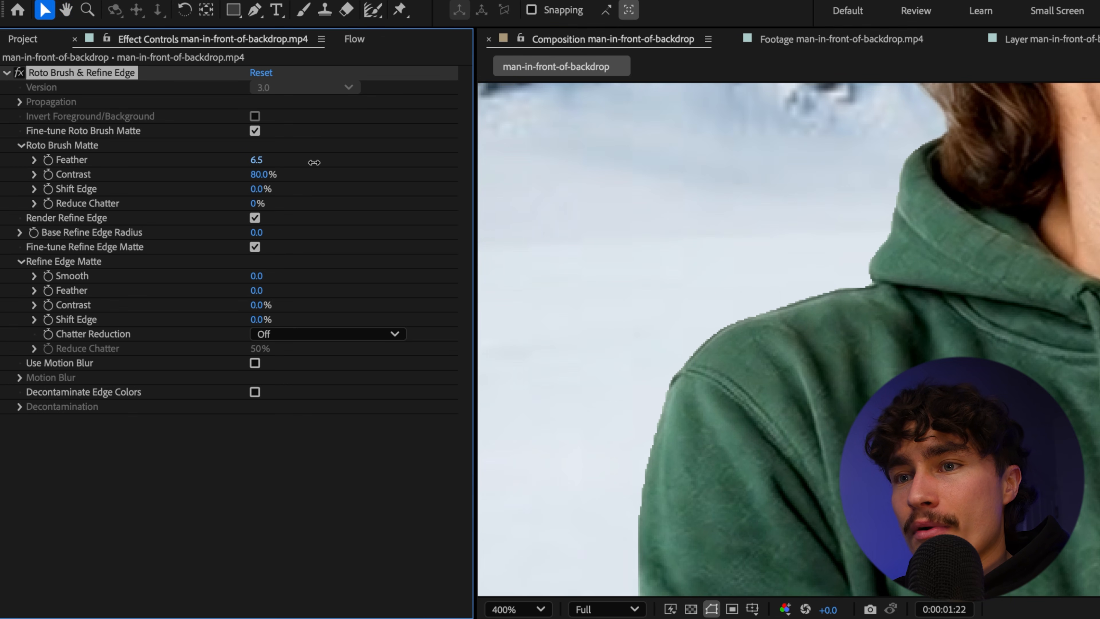
drag(363, 162, 390, 162)
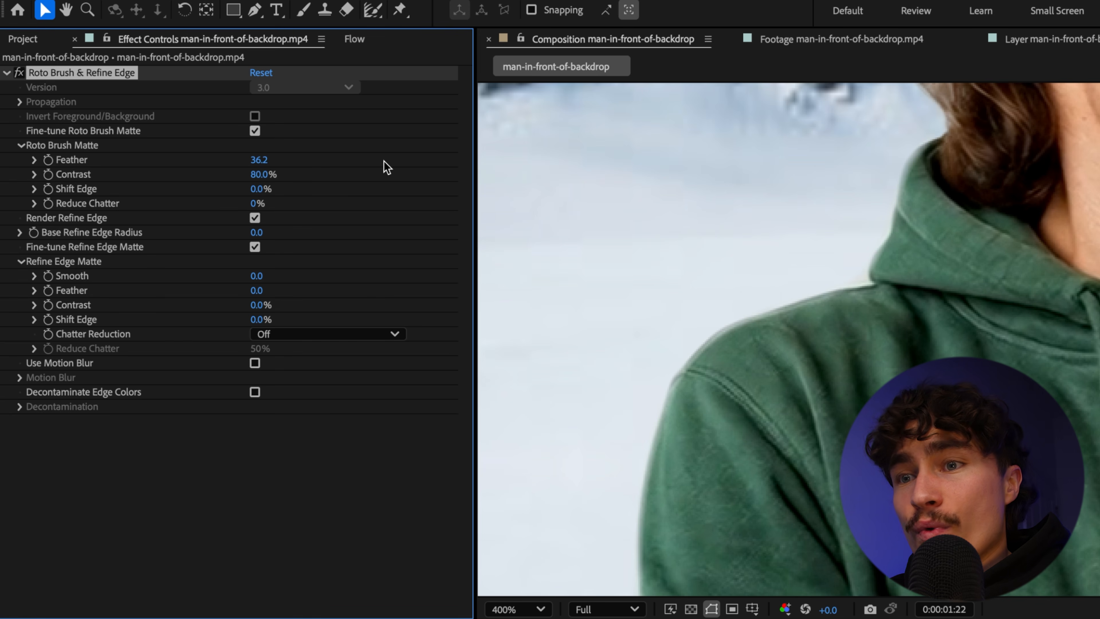
drag(314, 159, 319, 165)
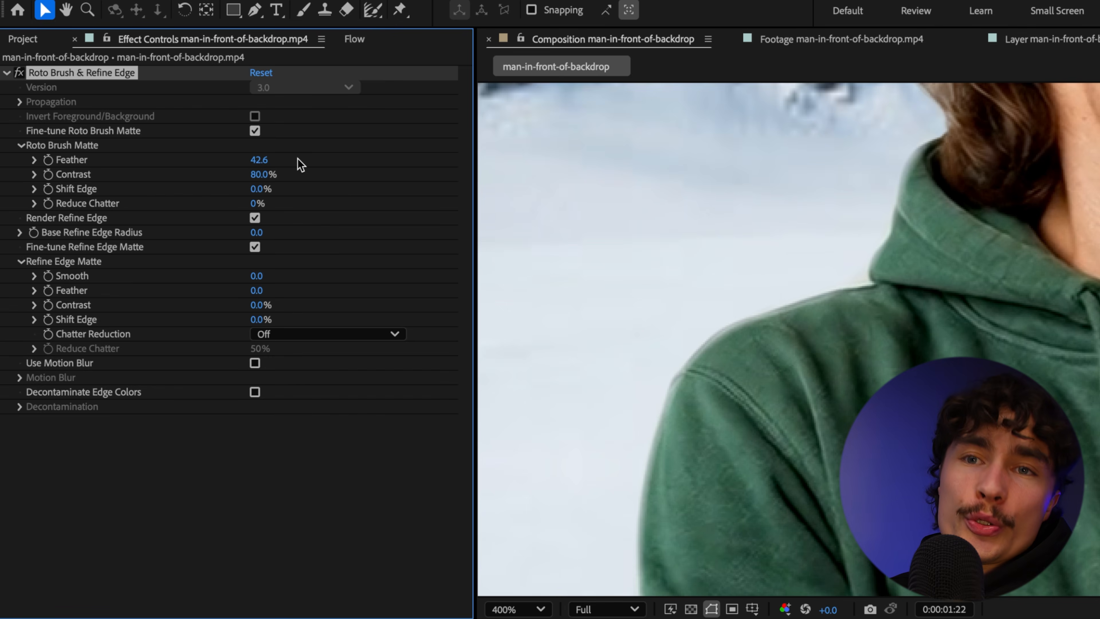
- Set the Roto Brush matte Feather to 10
scroll(768, 367, down, 1)
scroll(768, 368, up, 1)
click(263, 161)
text(10)
key(Return)
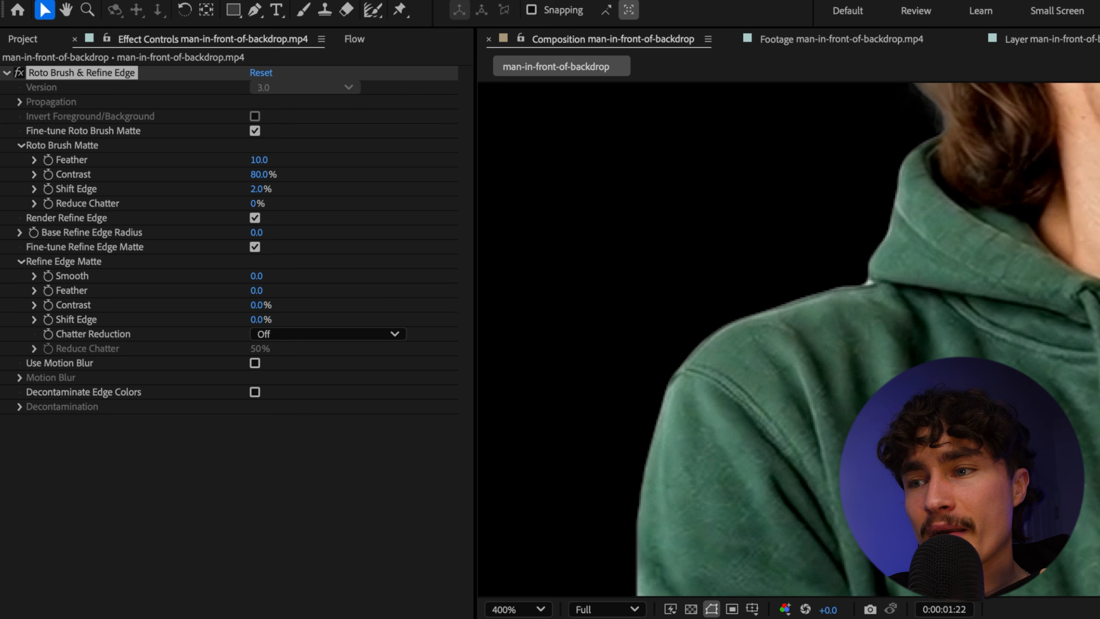
- Try the Roto Brush matte Shift Edge at 75% and 100%, and reduce it again
drag(258, 189, 327, 200)
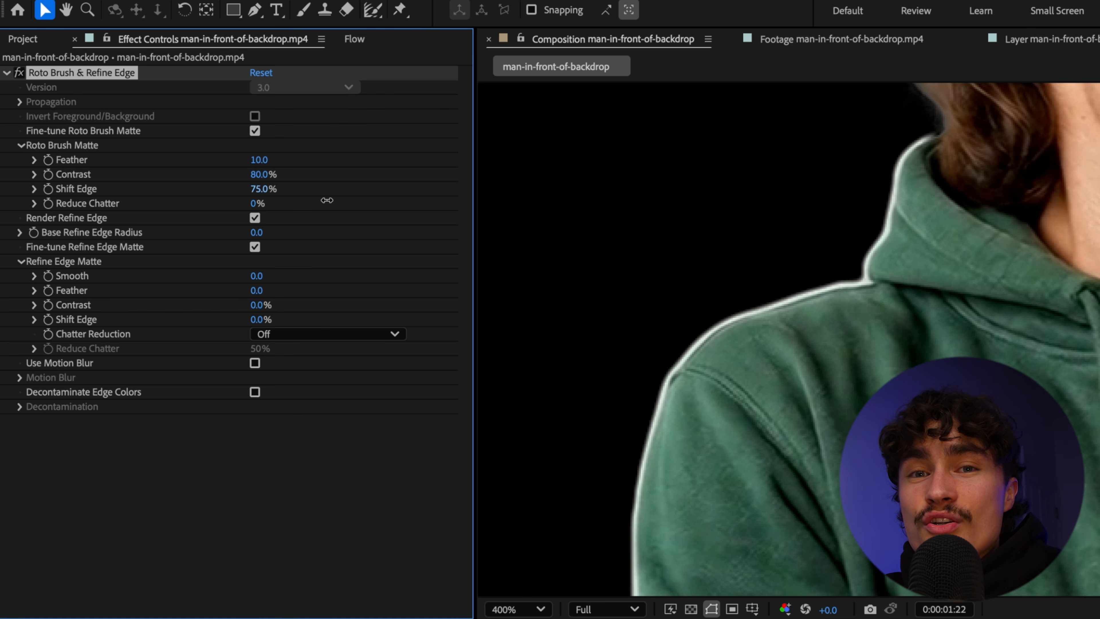
drag(328, 201, 365, 203)
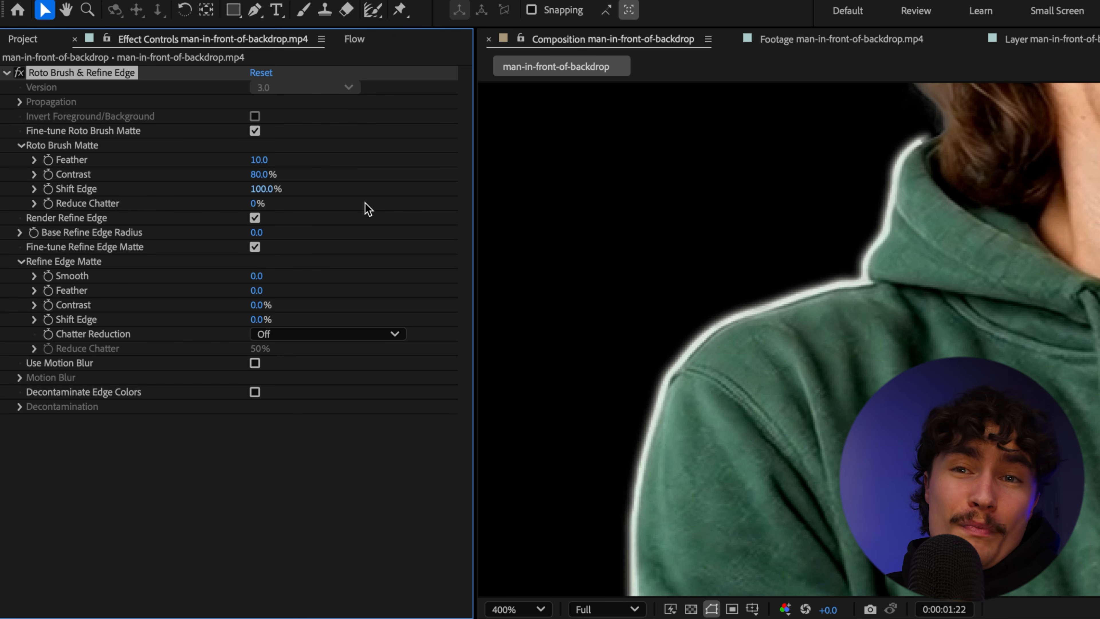
drag(351, 206, 274, 200)
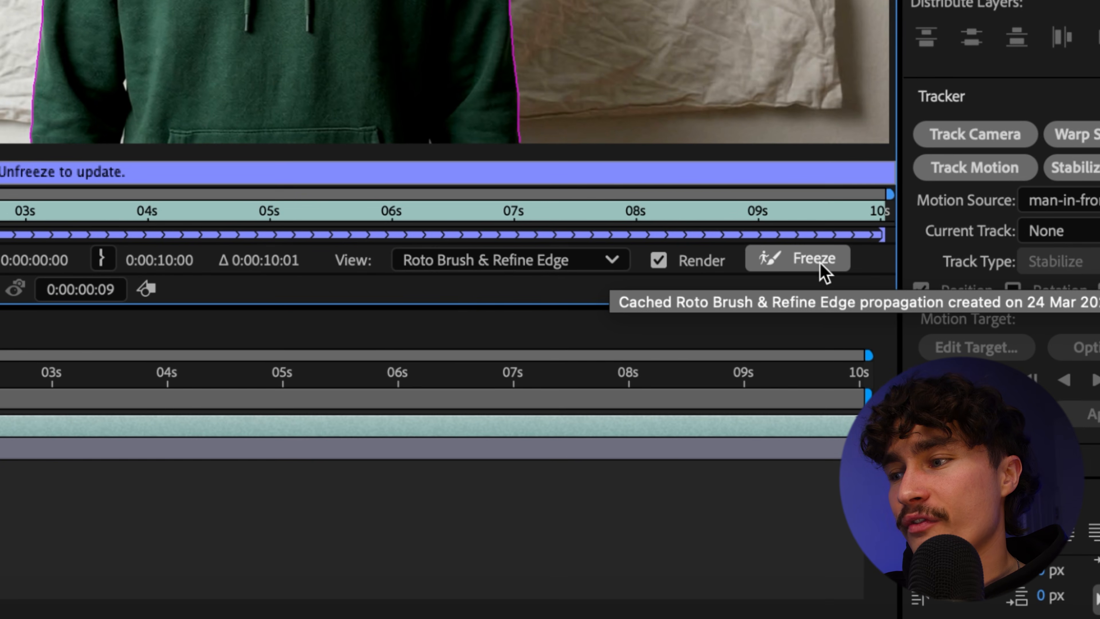
- Unfreeze the Roto Brush & Refine Edge propagation of the backdrop clip
click(820, 265)
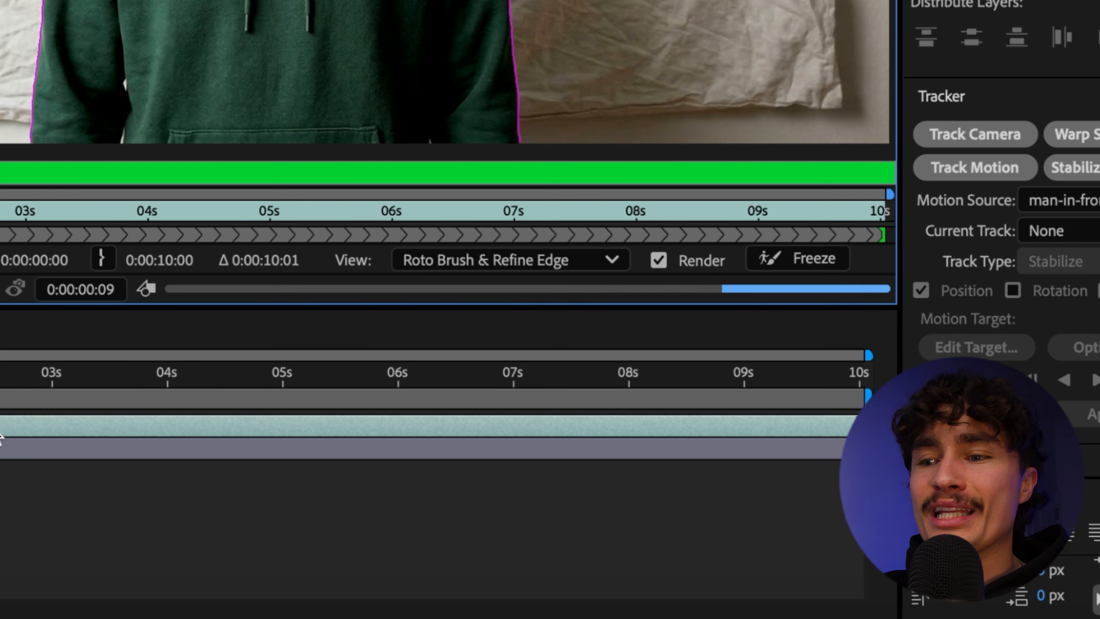
click(0, 392)
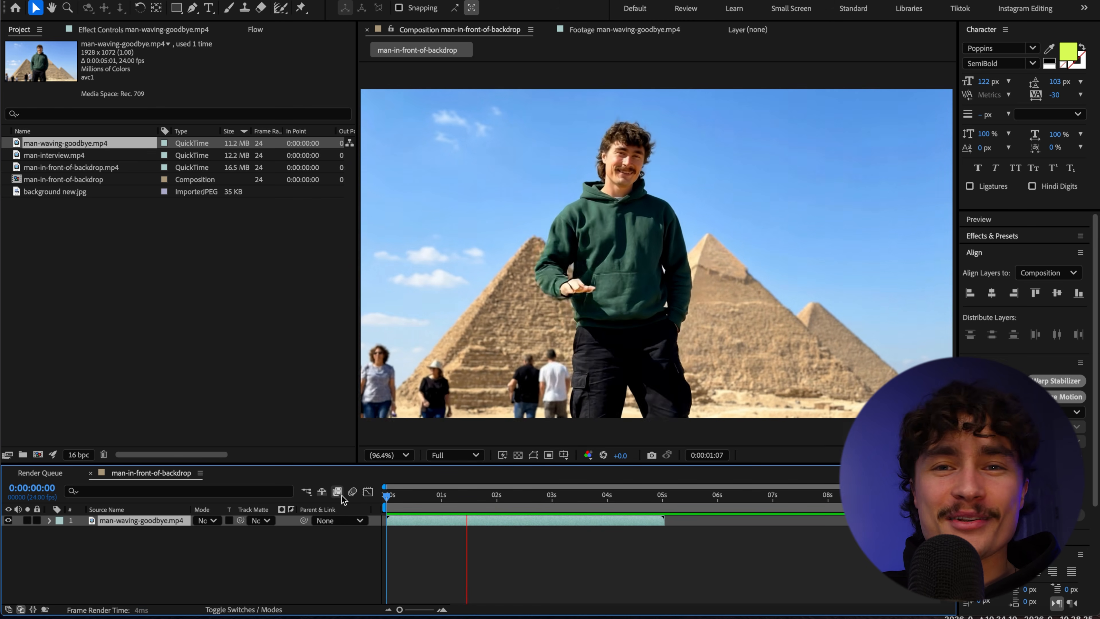
- Stop the pyramid clip's preview, return to its first frame and duplicate the man-waving-goodbye.mp4 layer
key(space)
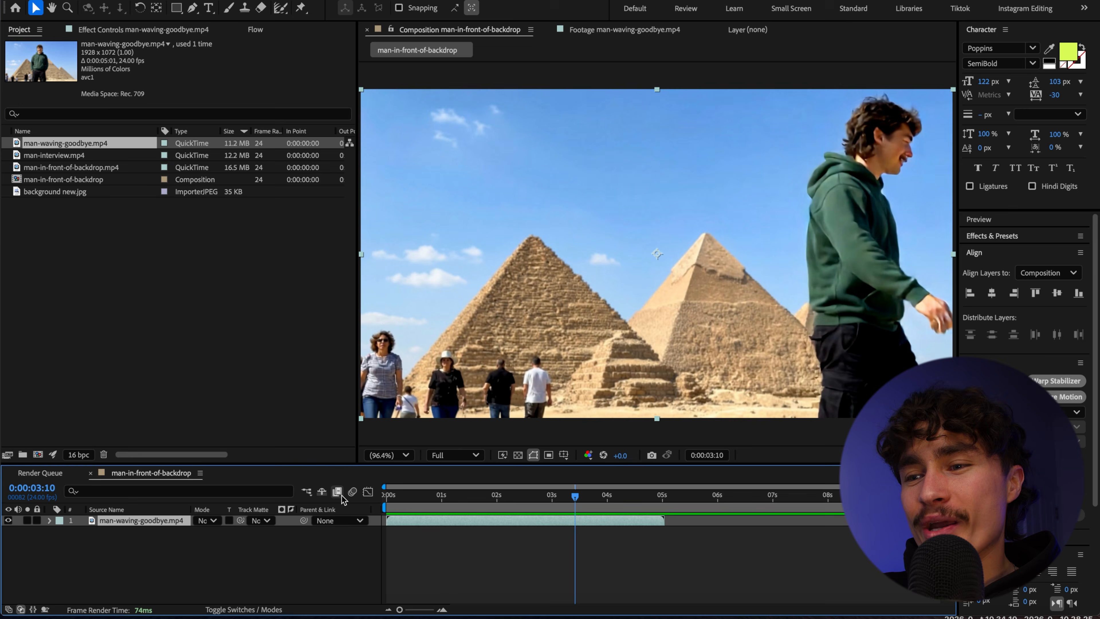
click(412, 496)
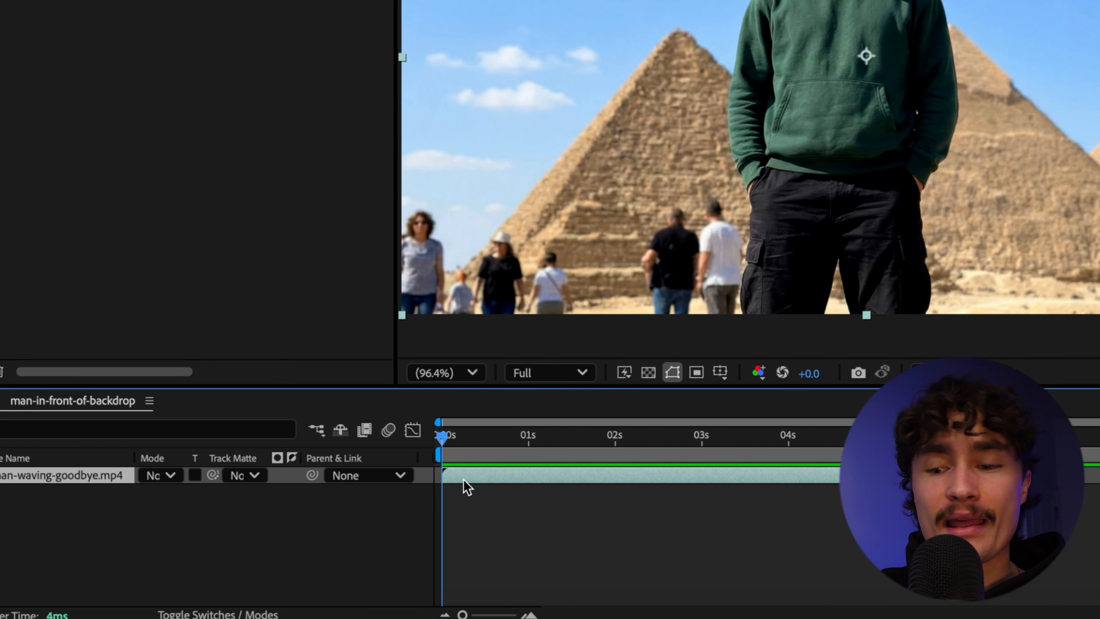
key(ctrl+d)
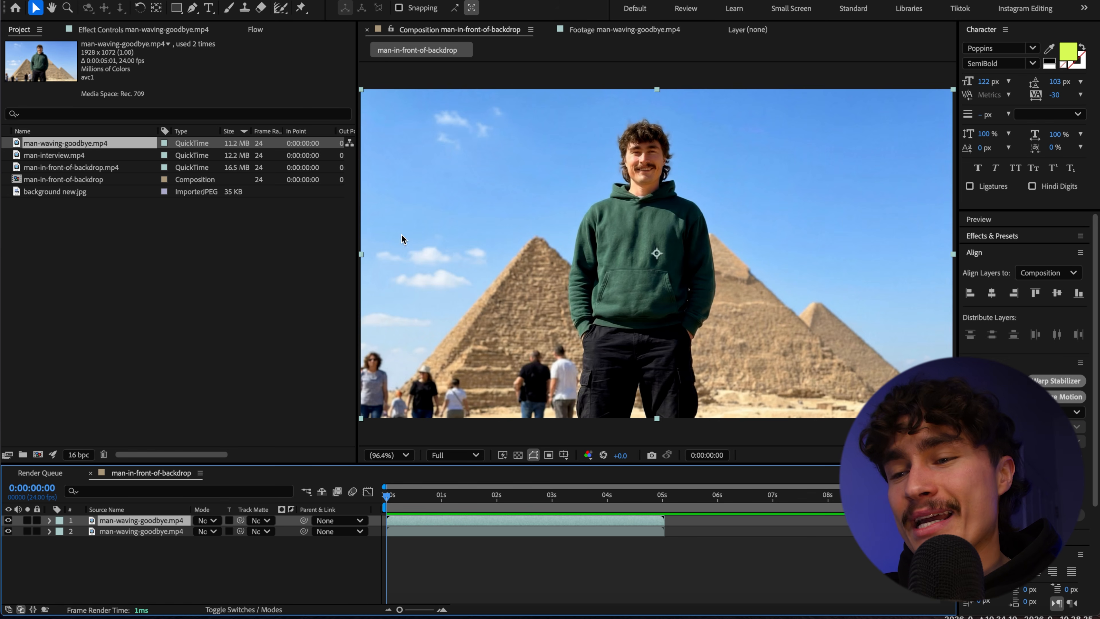
- Open the upper man-waving-goodbye.mp4 copy in the layer viewer and select the man's torso, trousers and head with the Roto Brush
double_click(407, 523)
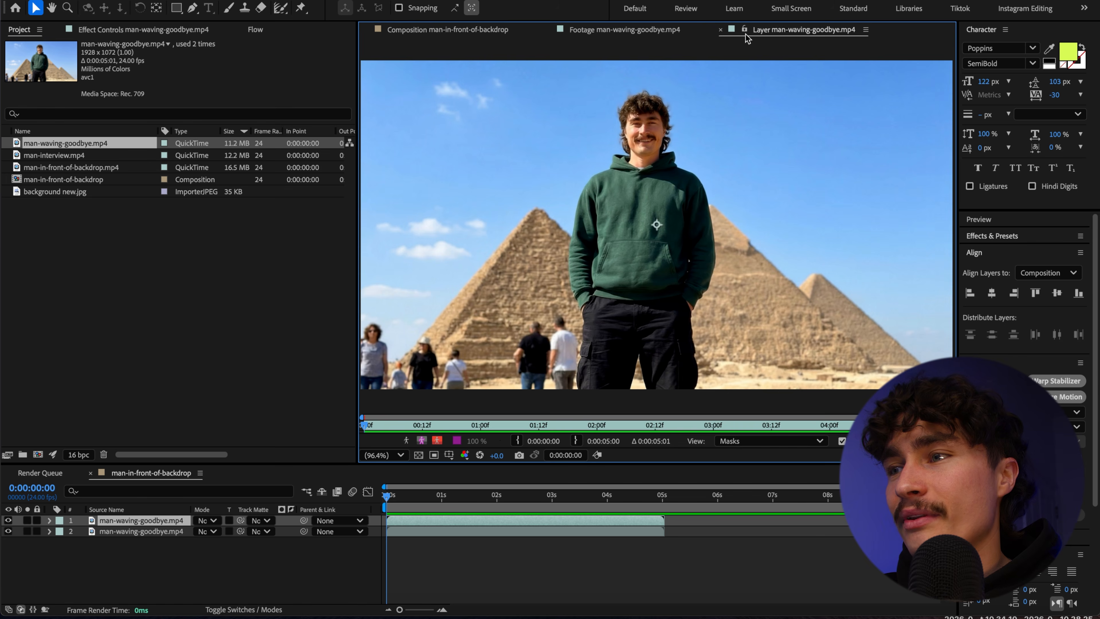
drag(281, 7, 328, 9)
drag(645, 184, 644, 246)
drag(604, 315, 658, 319)
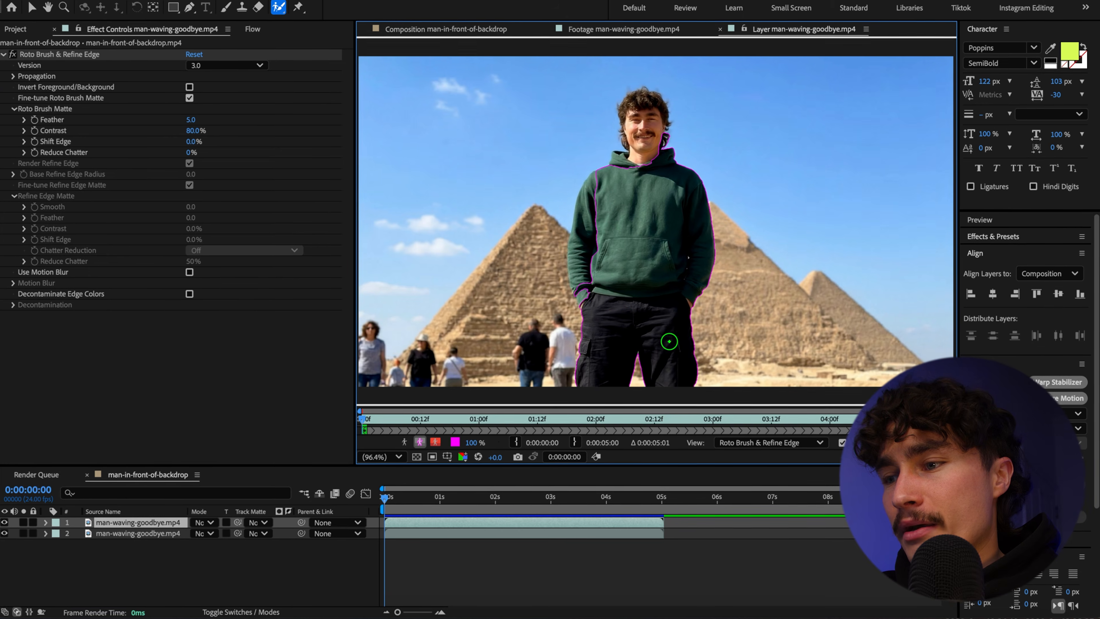
drag(647, 165, 646, 116)
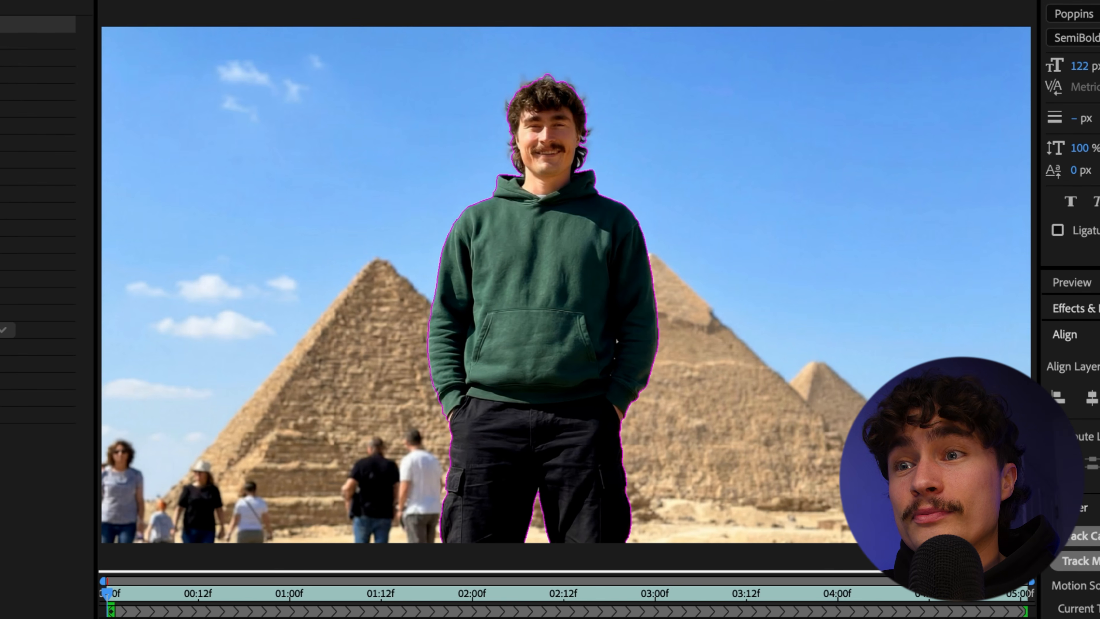
- Paint around the man's hair with the Refine Edge tool and freeze the matte
mouse_move(513, 163)
mouse_down()
mouse_move(585, 148)
mouse_move(582, 163)
mouse_up()
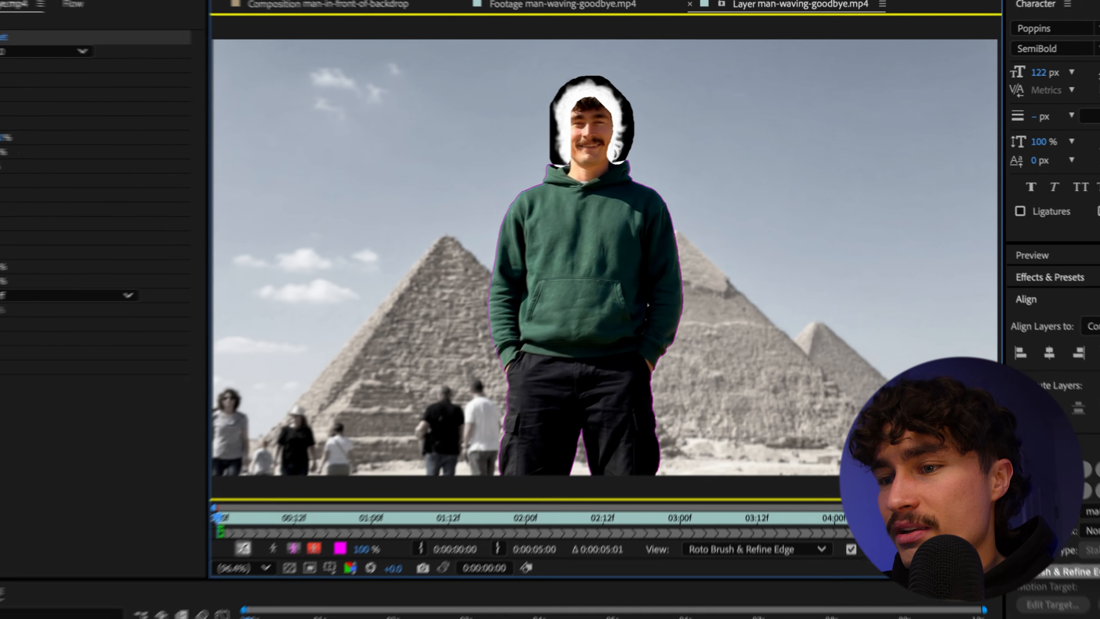
click(964, 614)
mouse_move(578, 269)
mouse_down()
mouse_move(714, 301)
mouse_move(679, 295)
mouse_up()
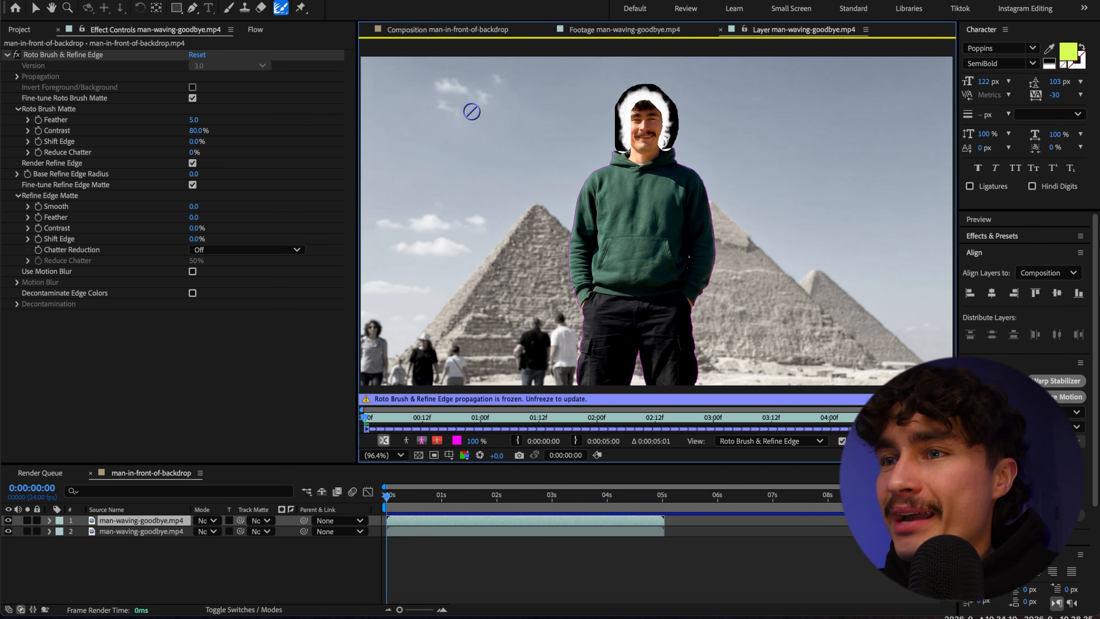
- Return to the composition, try moving the cut-out man beside his original, and undo the move
click(416, 30)
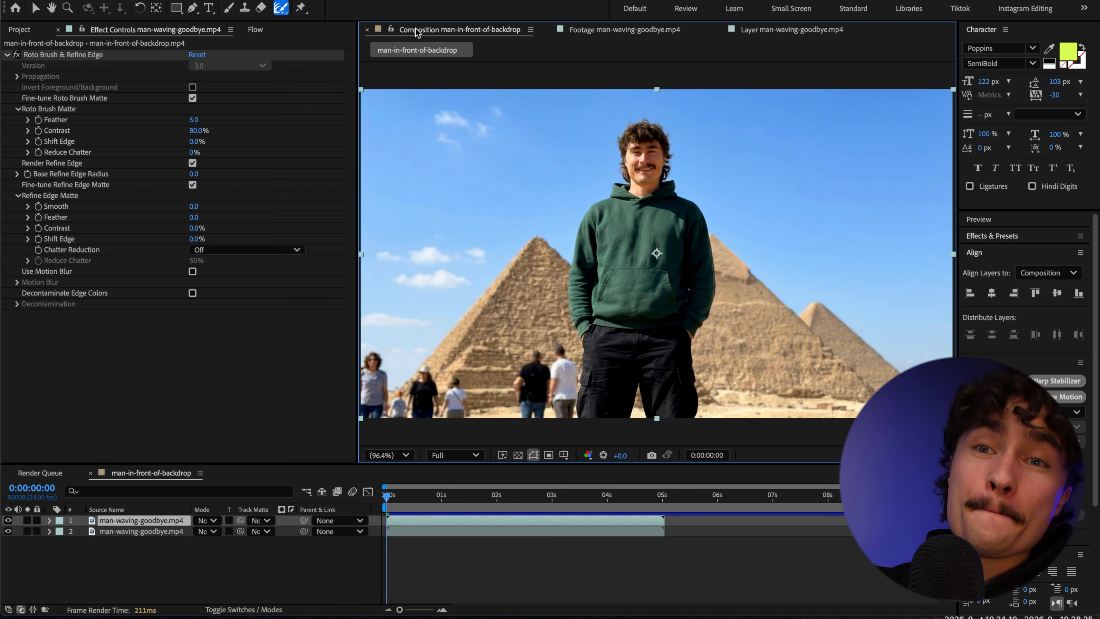
key(v)
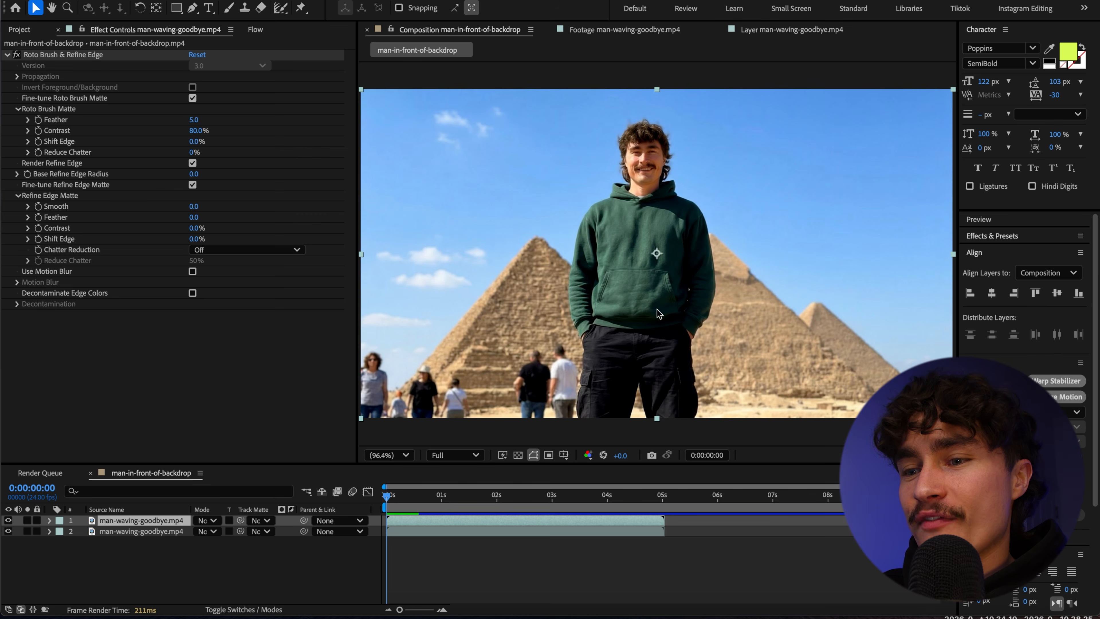
drag(665, 302, 498, 296)
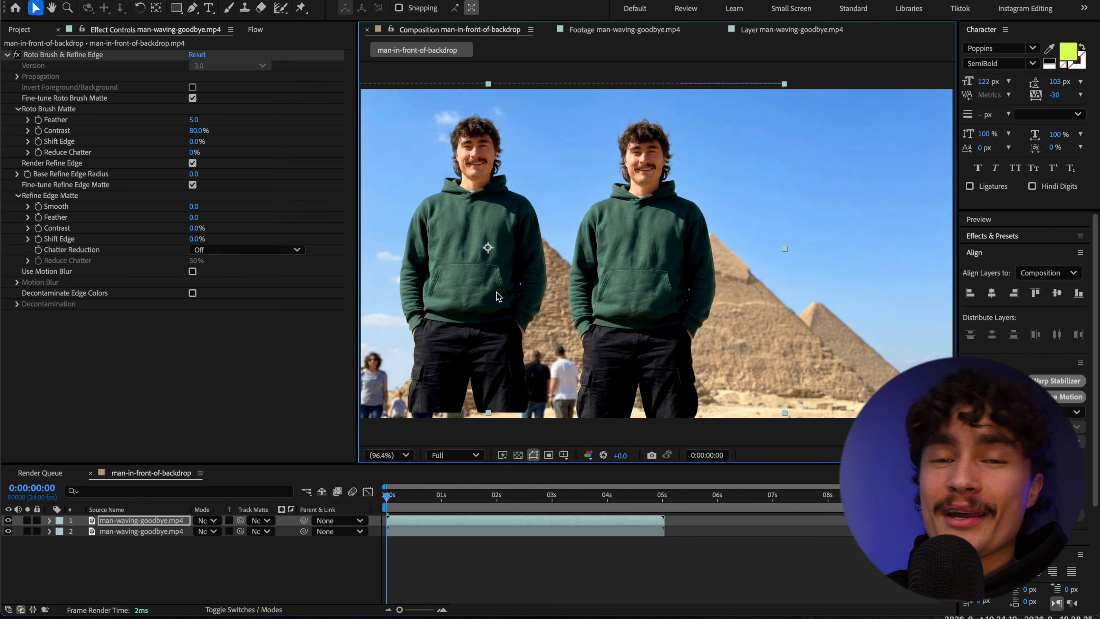
key(ctrl+z)
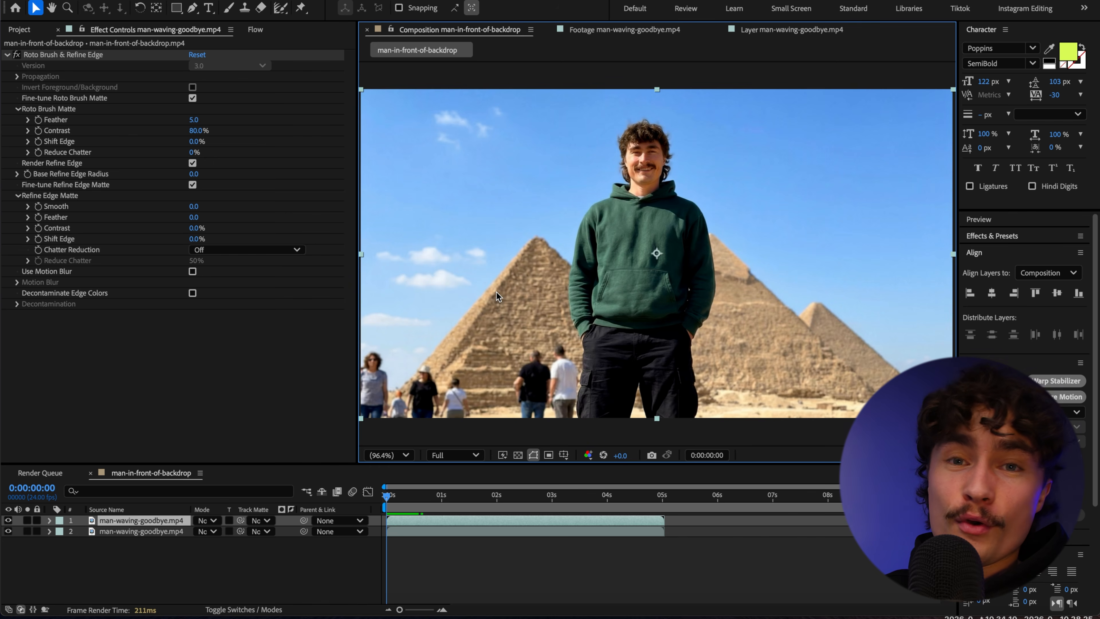
- Add the title text "Vlog 97" beside the man in white SF Pro Display Bold
click(209, 7)
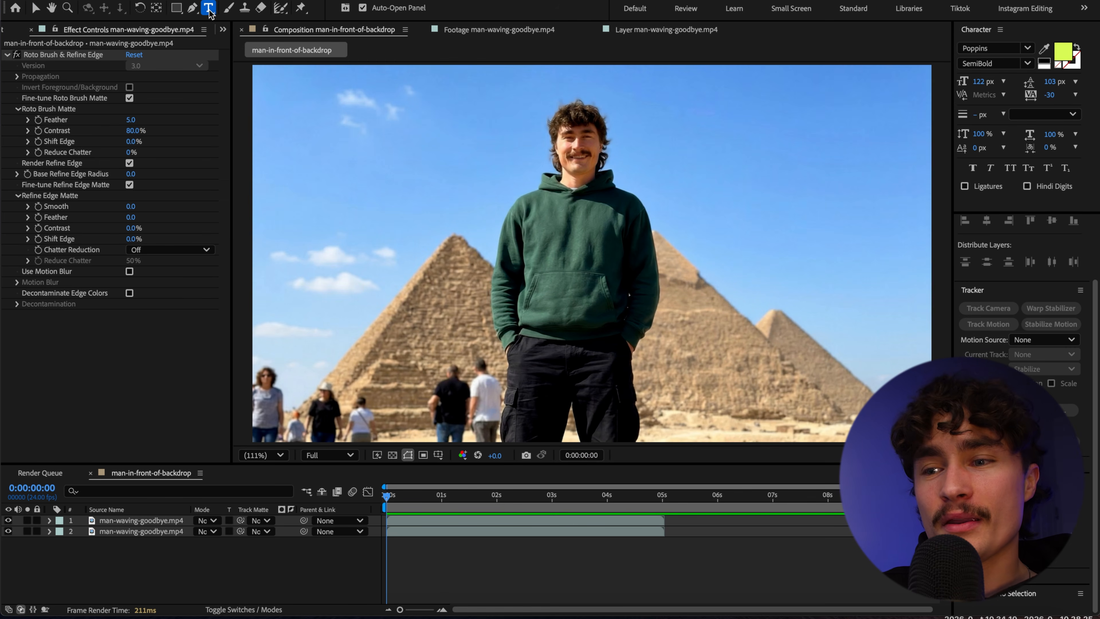
click(399, 286)
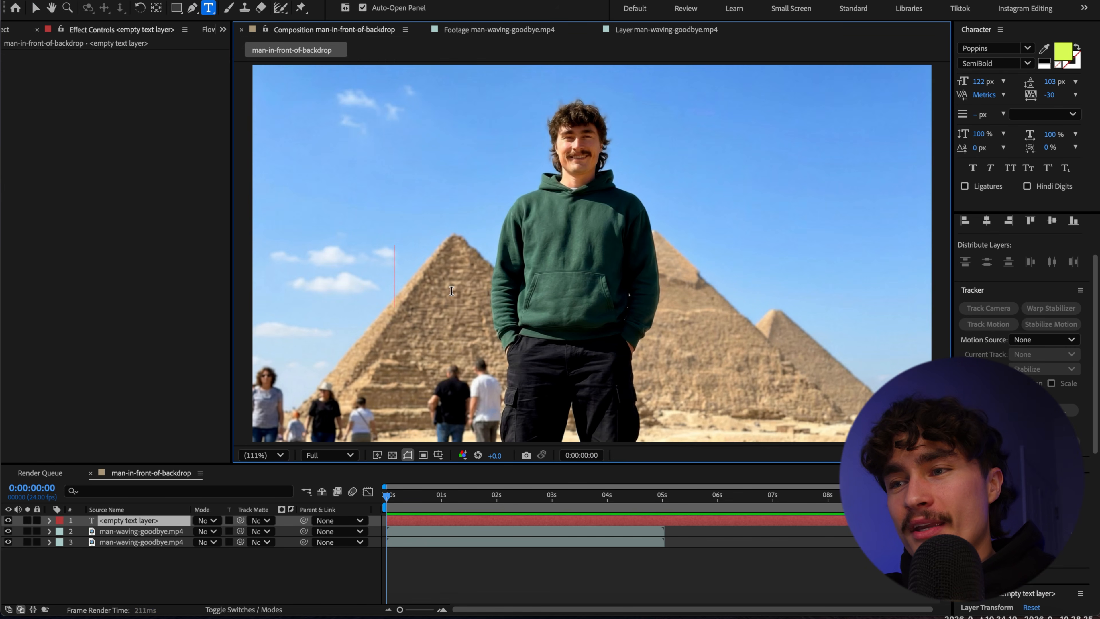
text(Vlog 97)
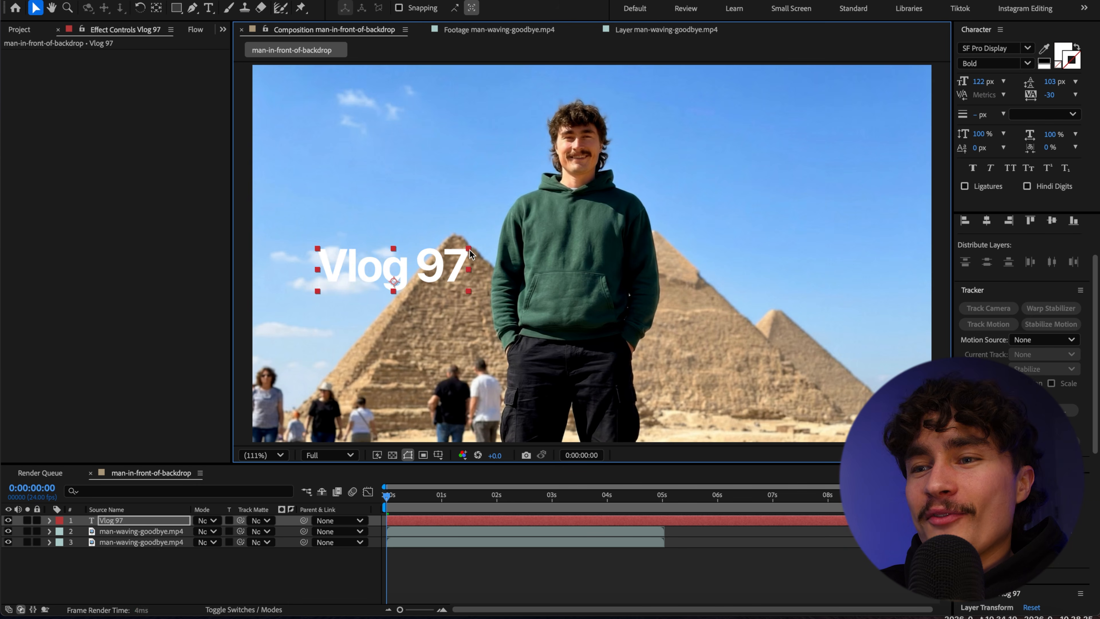
- Enlarge the Vlog 97 title across the frame and centre its anchor point and position with QuickDraw
drag(467, 246, 547, 216)
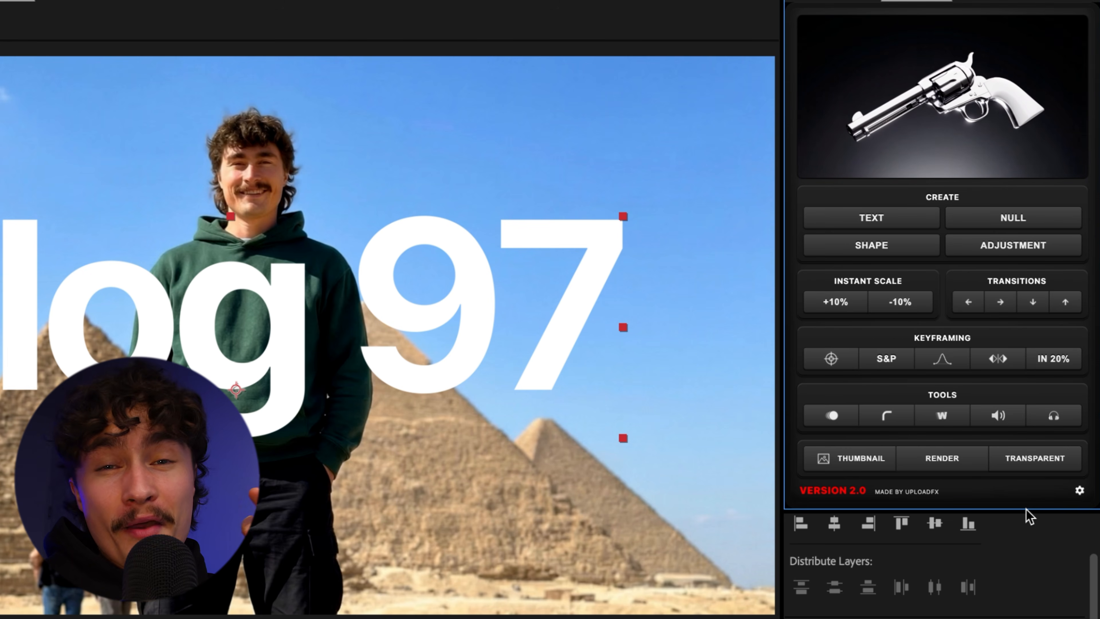
mouse_move(818, 367)
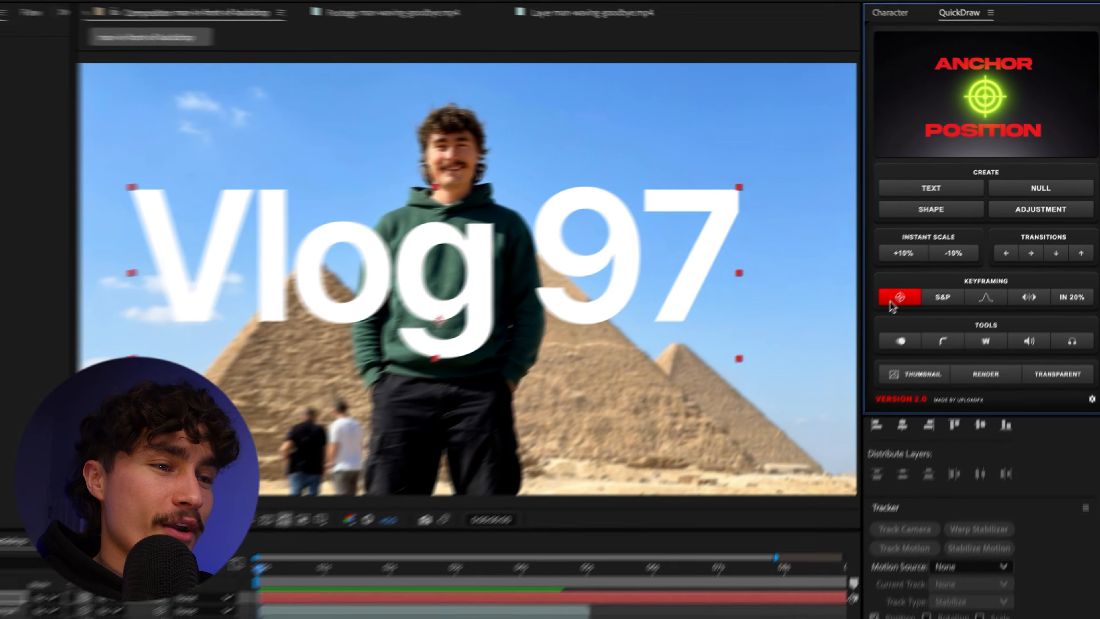
click(848, 339)
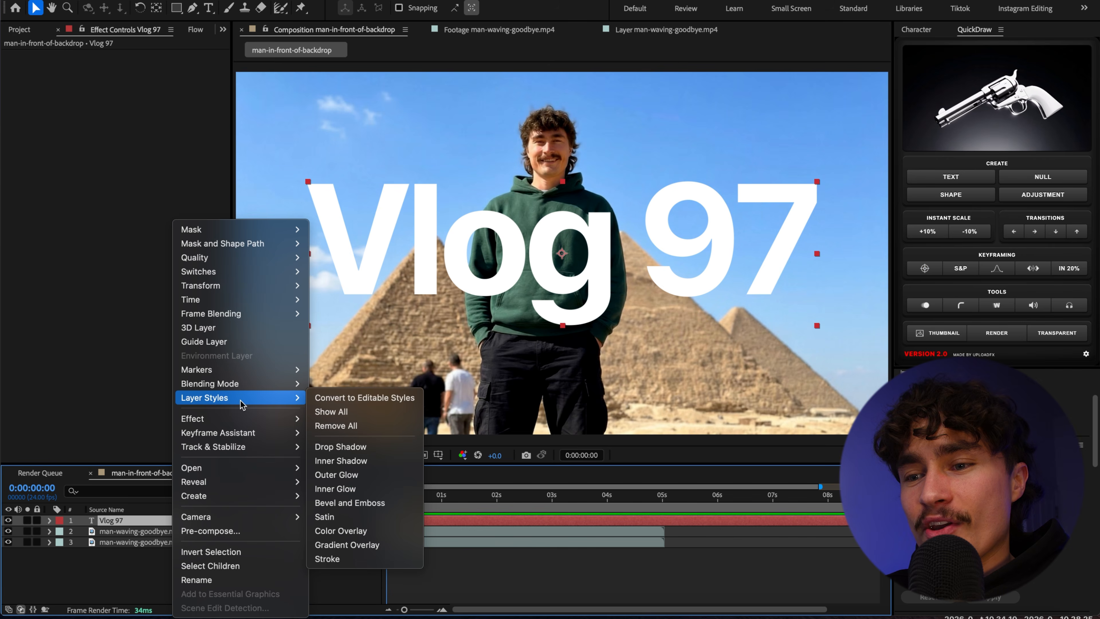
- Add a Drop Shadow layer style to the Vlog 97 title and collapse its settings
click(348, 447)
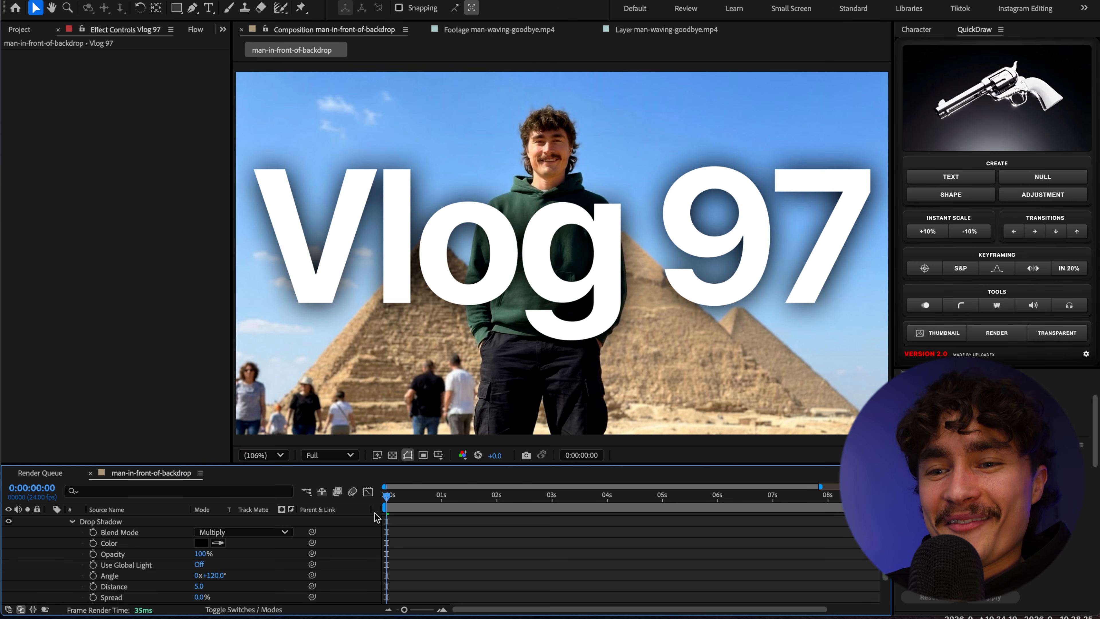
click(62, 553)
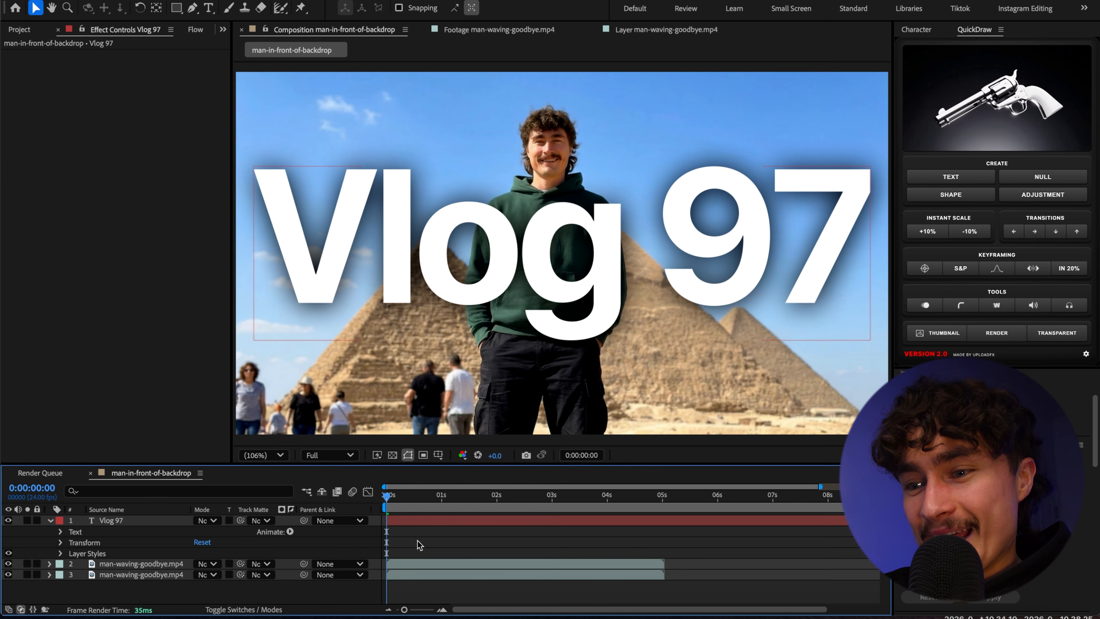
- Move the Vlog 97 text layer between the two man-waving-goodbye.mp4 layers so the title sits behind the man
click(417, 522)
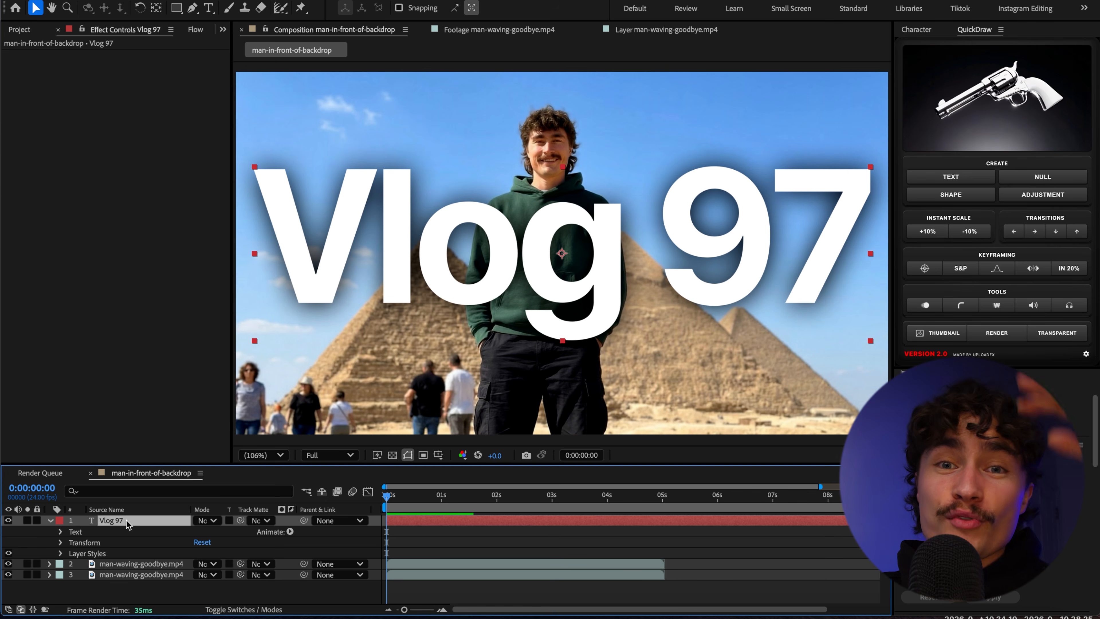
drag(128, 524, 134, 573)
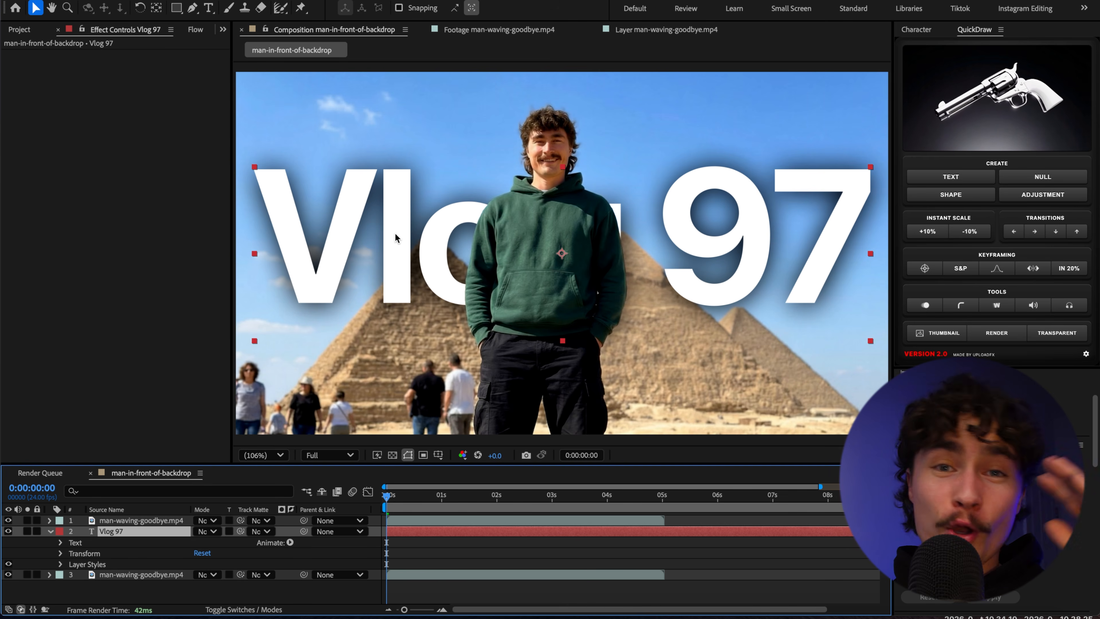
- Preview the composition with the Vlog 97 title behind the man and return to the first frame
click(446, 591)
key(space)
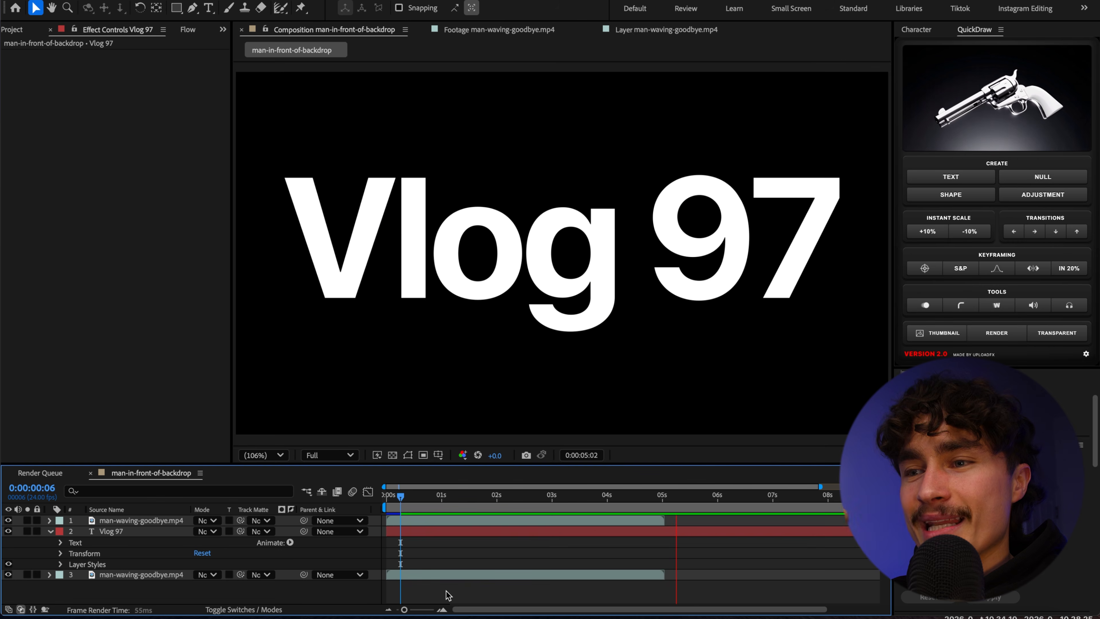
key(space)
drag(397, 496, 367, 499)
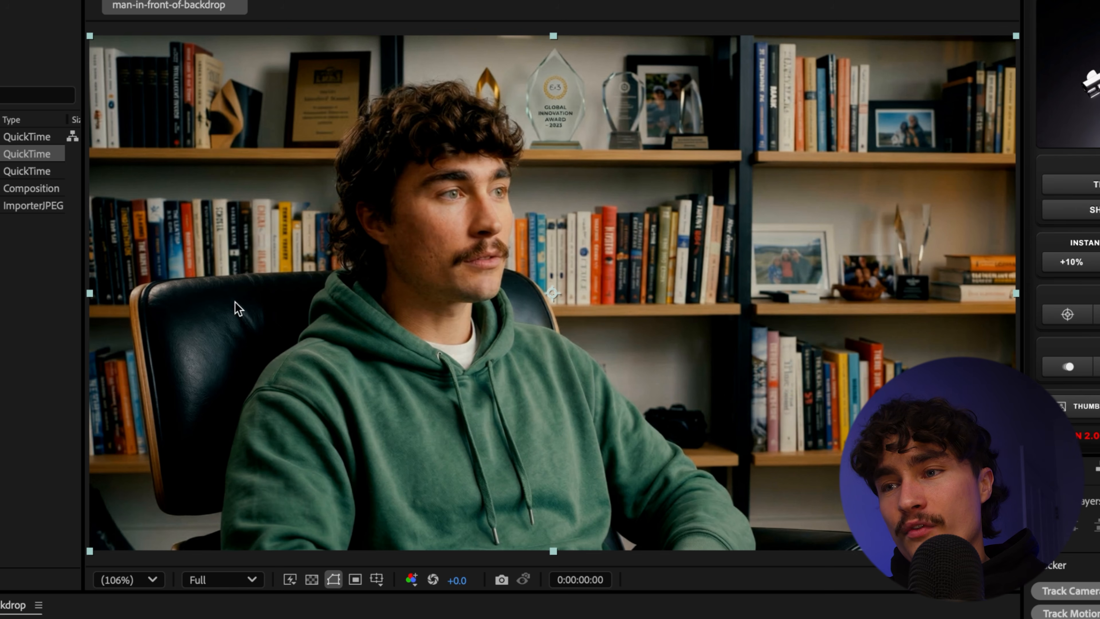
- Preview the man-interview.mp4 clip and duplicate its layer at the first frame
key(space)
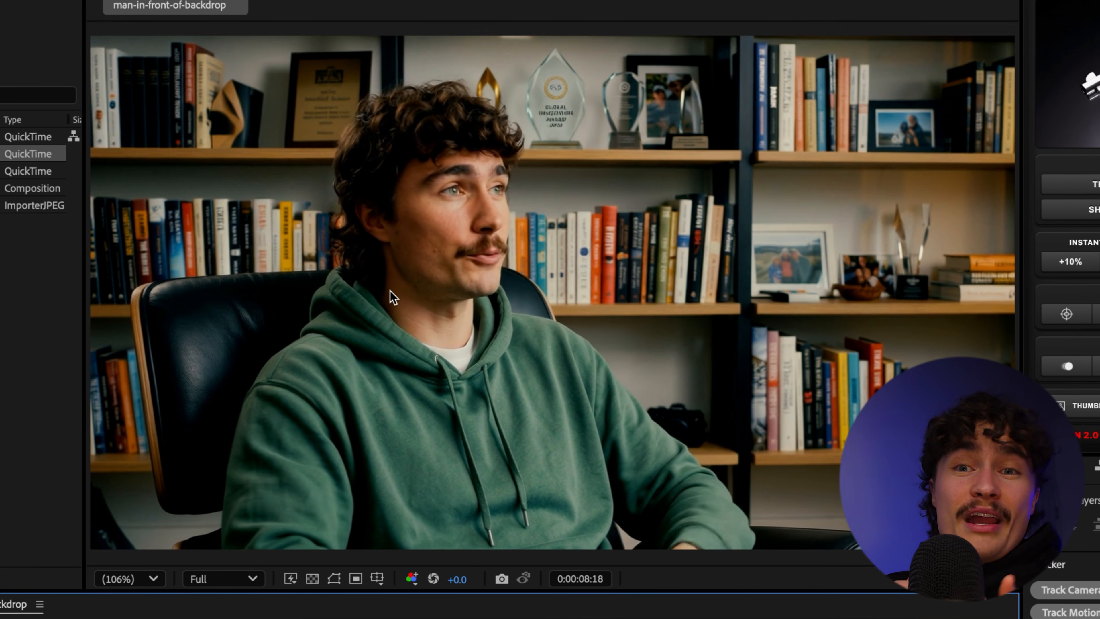
key(space)
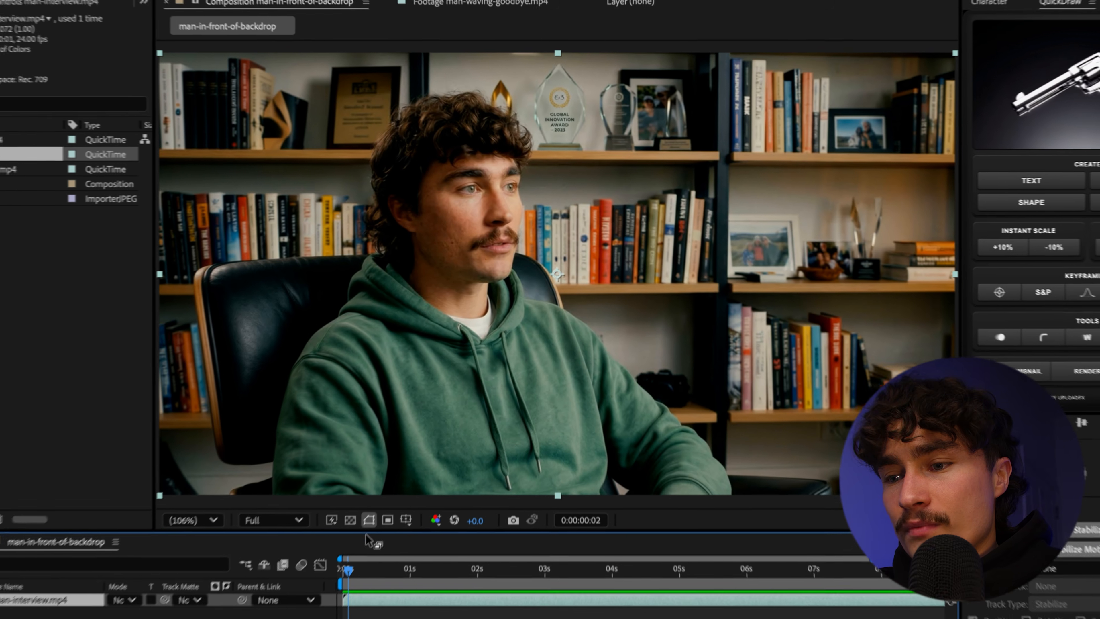
click(389, 519)
drag(388, 518, 374, 519)
key(super+d)
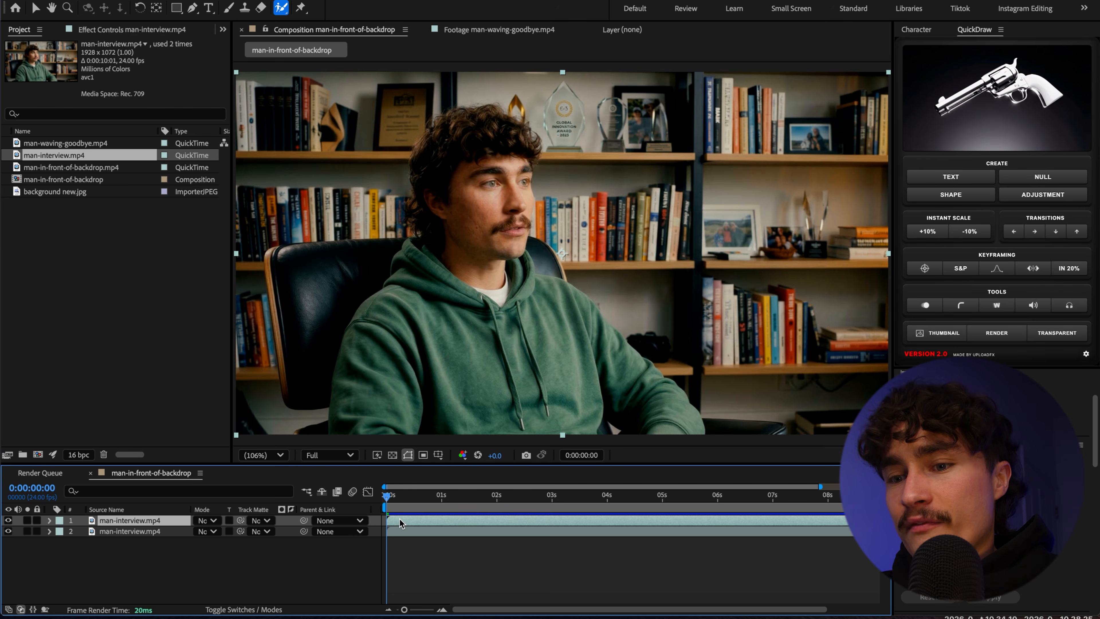
- Open the upper man-interview.mp4 layer and select the seated man and his chair with Roto Brush strokes
double_click(399, 523)
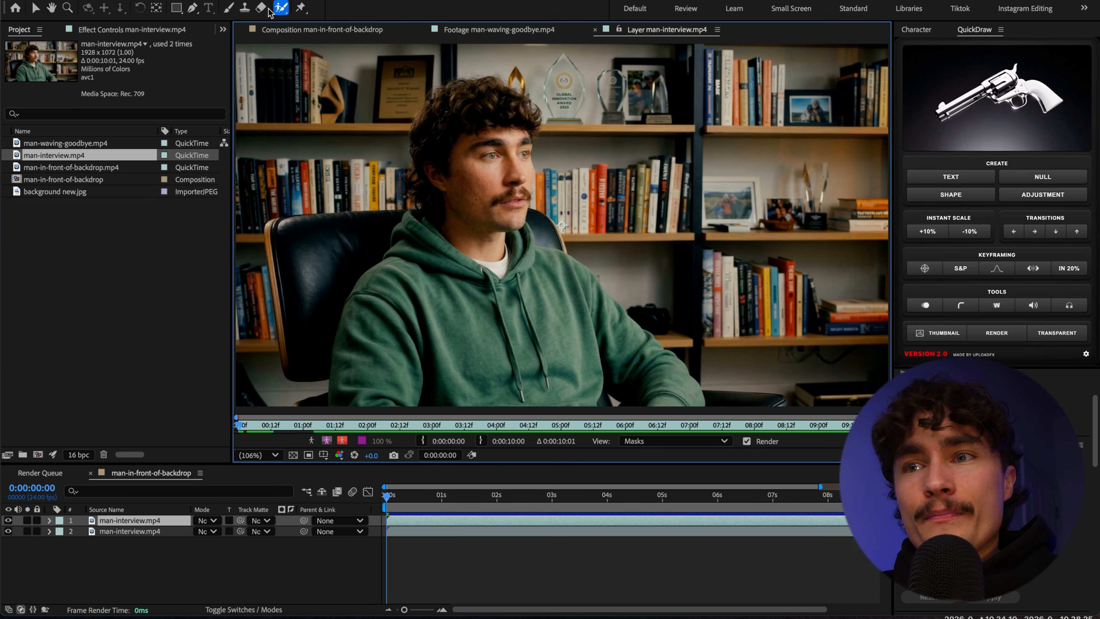
mouse_move(476, 135)
mouse_down()
mouse_move(405, 300)
mouse_move(467, 366)
mouse_up()
drag(603, 333, 635, 366)
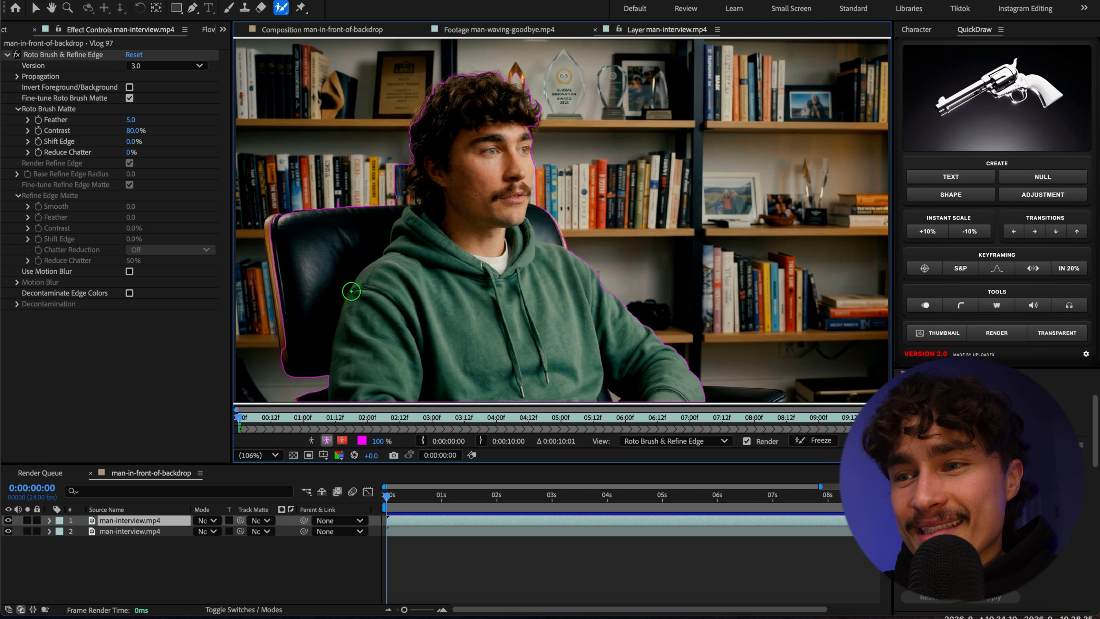
- Subtract the background beside the man's face and the award behind his hair from the Roto Brush selection
scroll(443, 227, up, 2)
drag(481, 172, 523, 176)
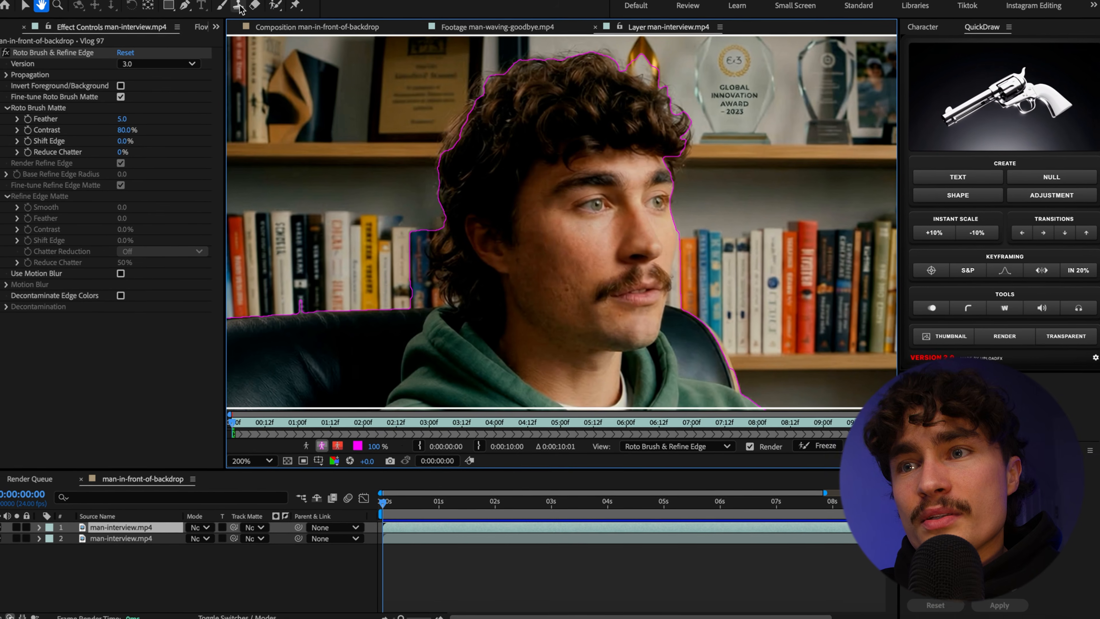
click(237, 5)
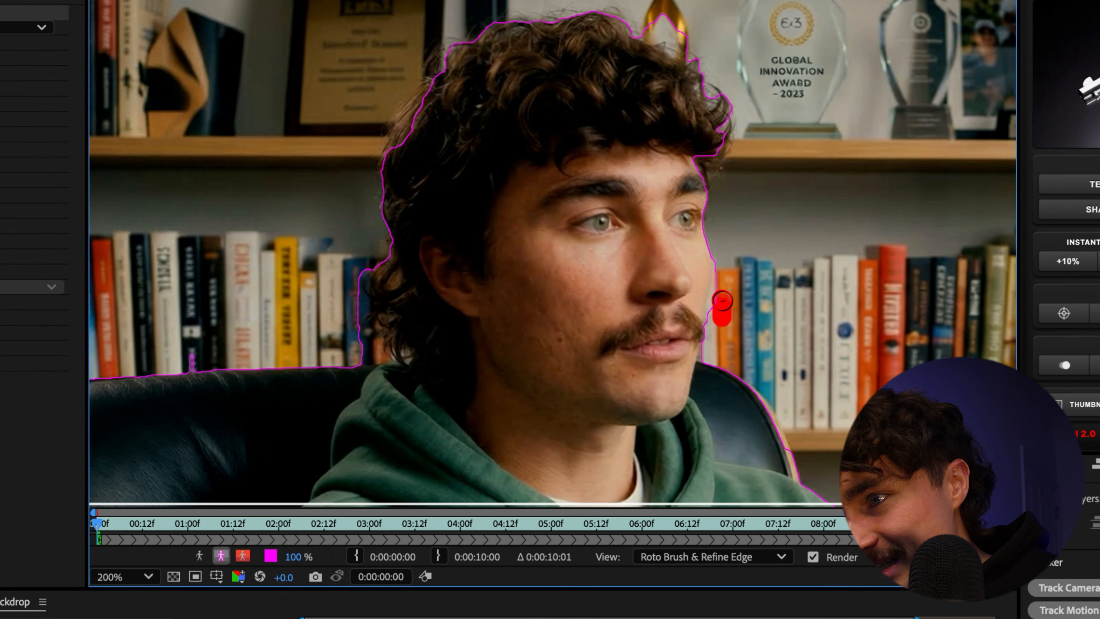
drag(721, 301, 724, 295)
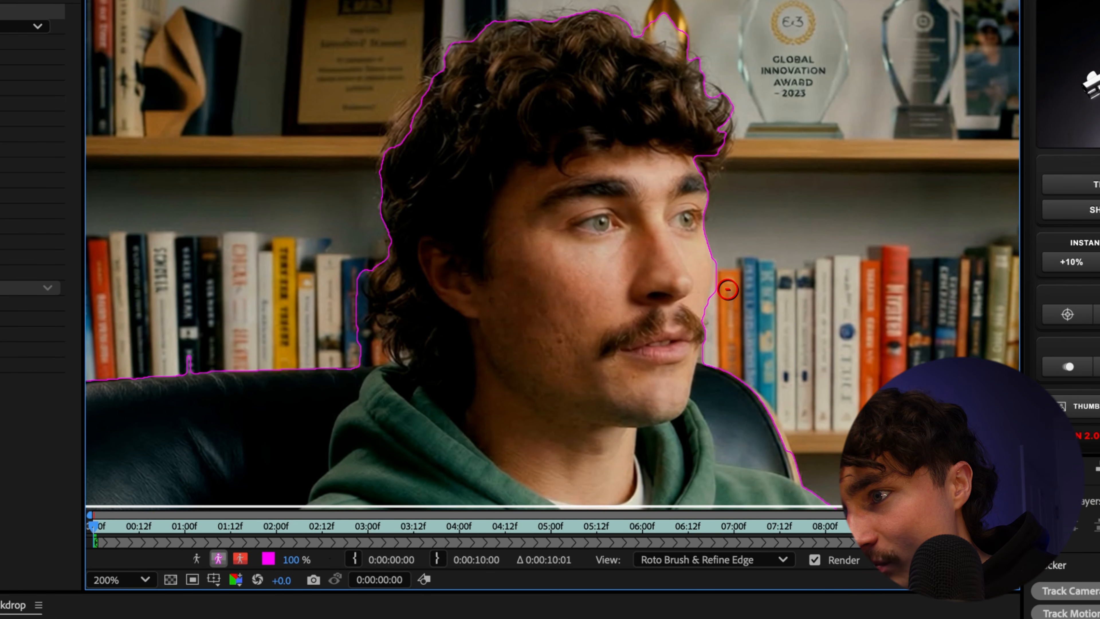
drag(722, 303, 723, 303)
drag(648, 20, 694, 29)
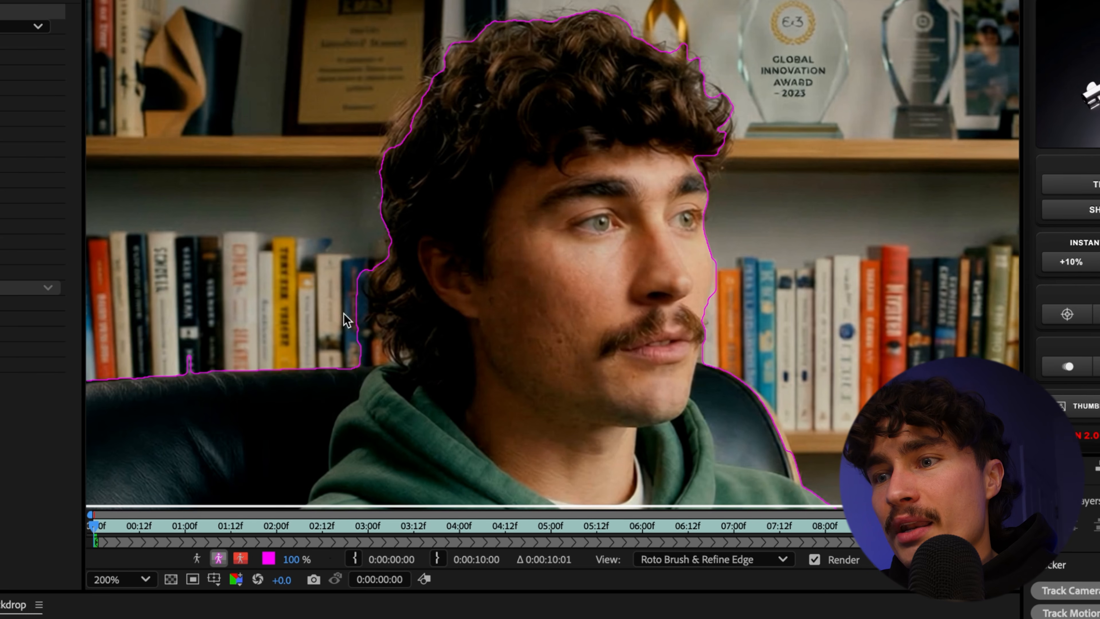
- Trace the outline of the man's hair with Refine Edge, freeze the propagation and return to the composition
mouse_move(375, 353)
mouse_down()
mouse_move(620, 20)
mouse_move(616, 37)
mouse_up()
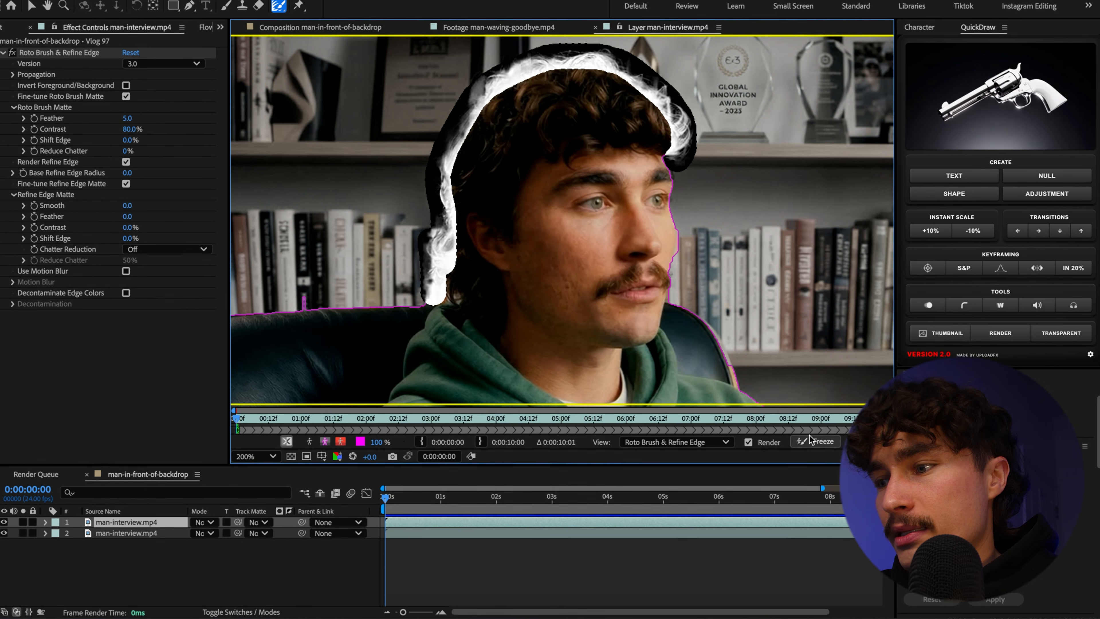
click(811, 440)
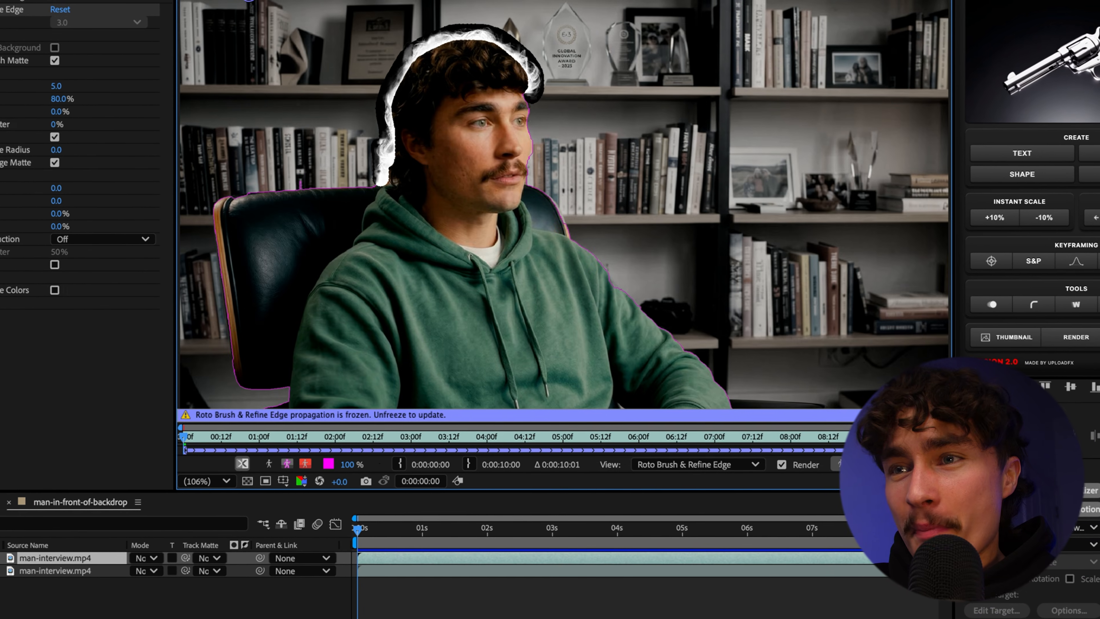
click(248, 1)
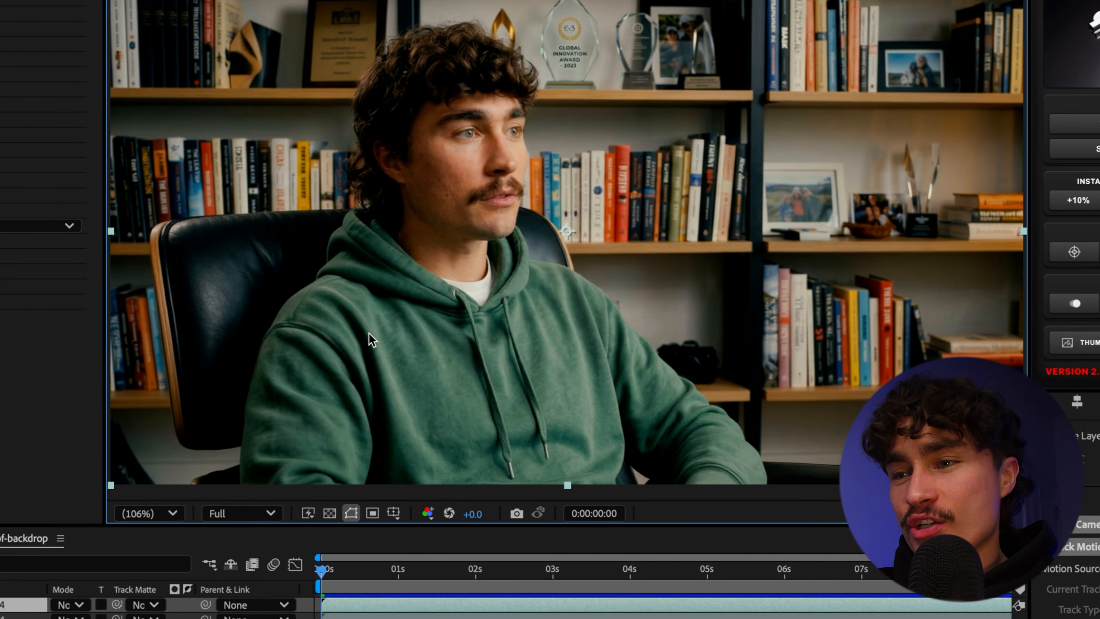
mouse_move(368, 338)
mouse_down()
mouse_move(466, 331)
mouse_move(416, 349)
mouse_move(368, 346)
mouse_up()
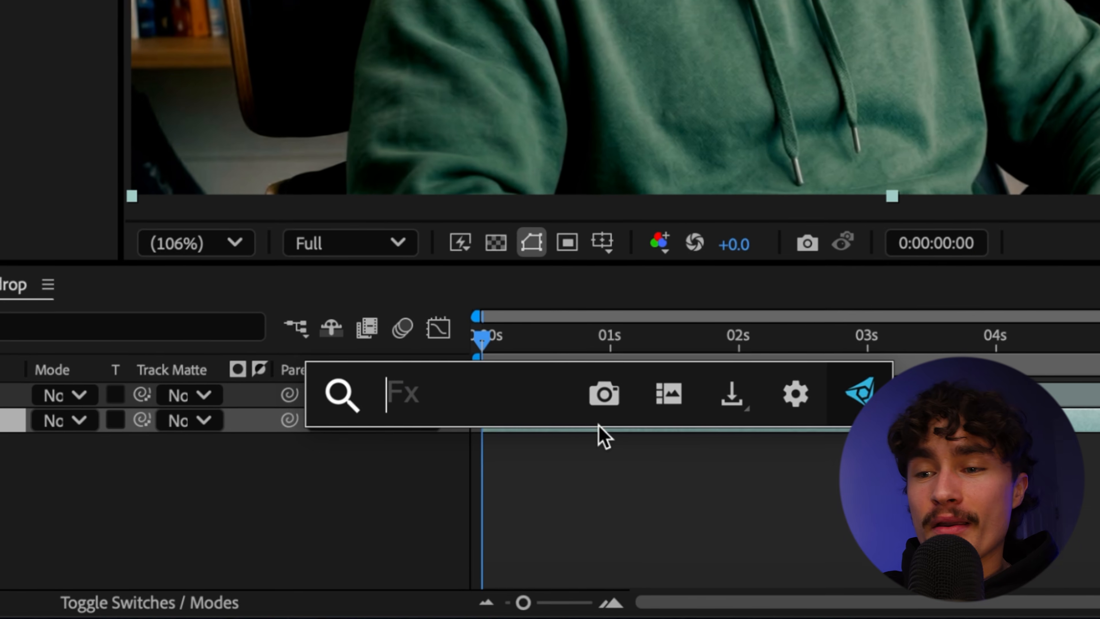
- Apply Gaussian Blur to the lower man-interview.mp4 layer and raise its Blurriness to strongly soften the bookshelf background
key(ctrl+space)
key(ctrl+space)
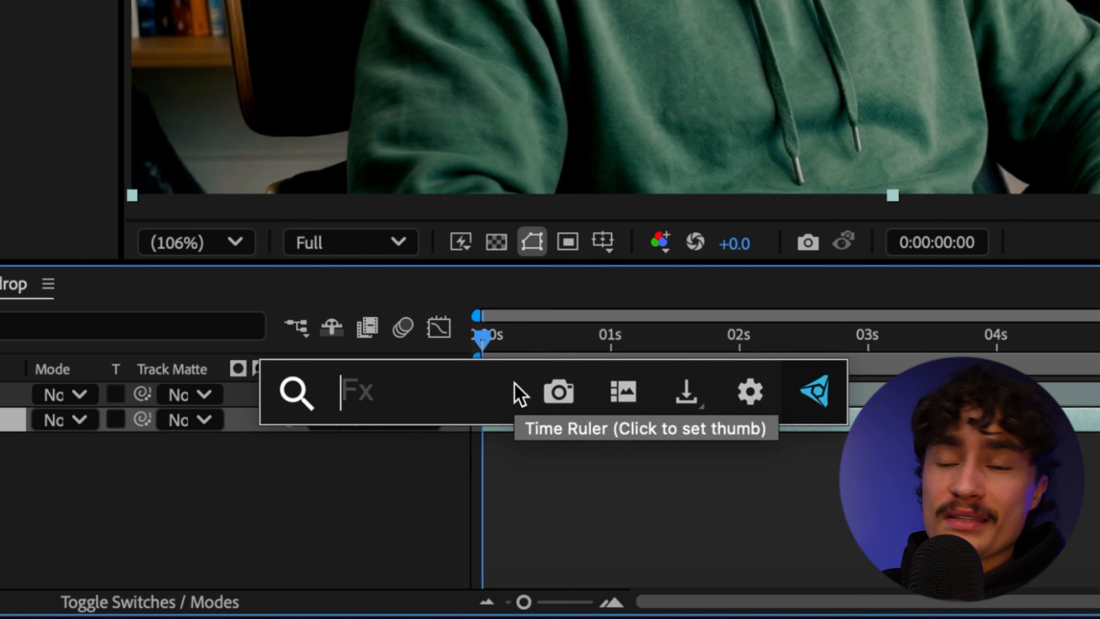
text(gaa)
key(BackSpace)
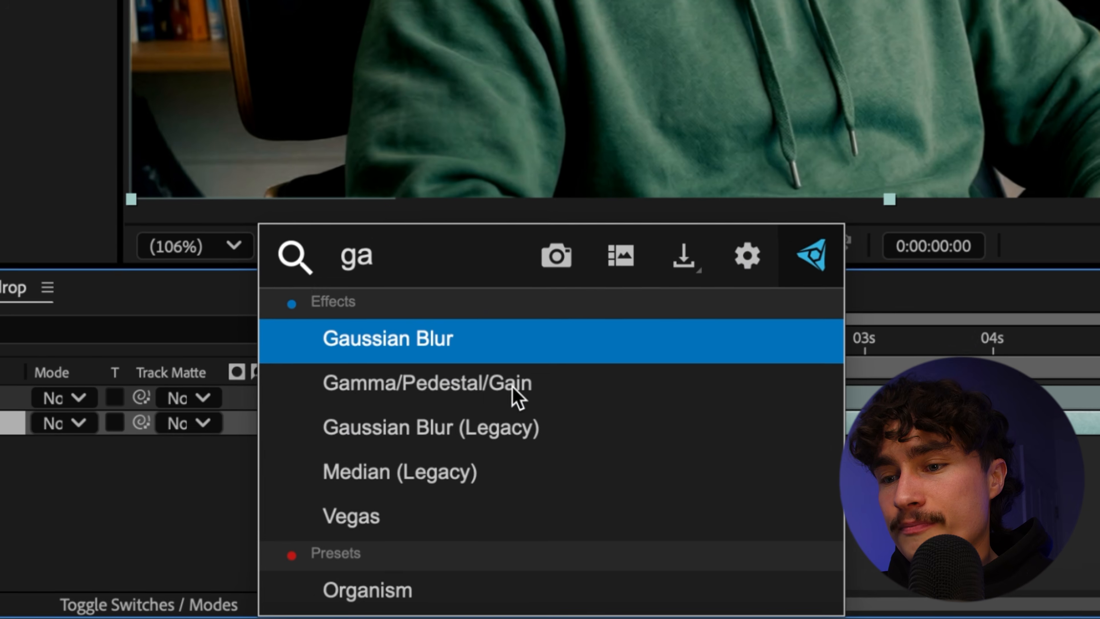
click(445, 337)
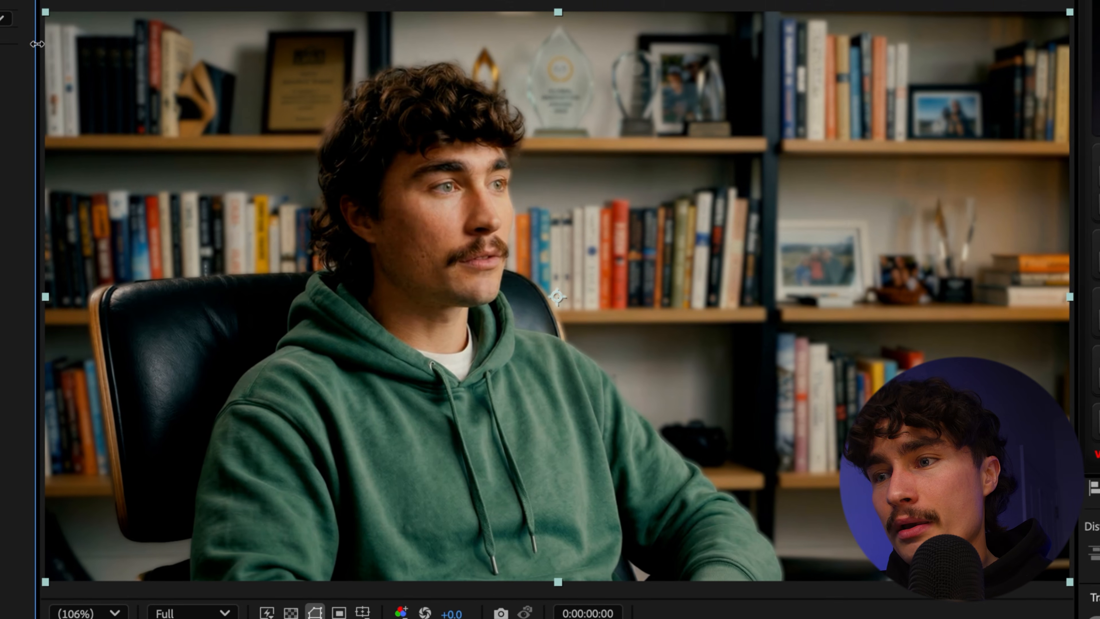
drag(17, 1, 131, 1)
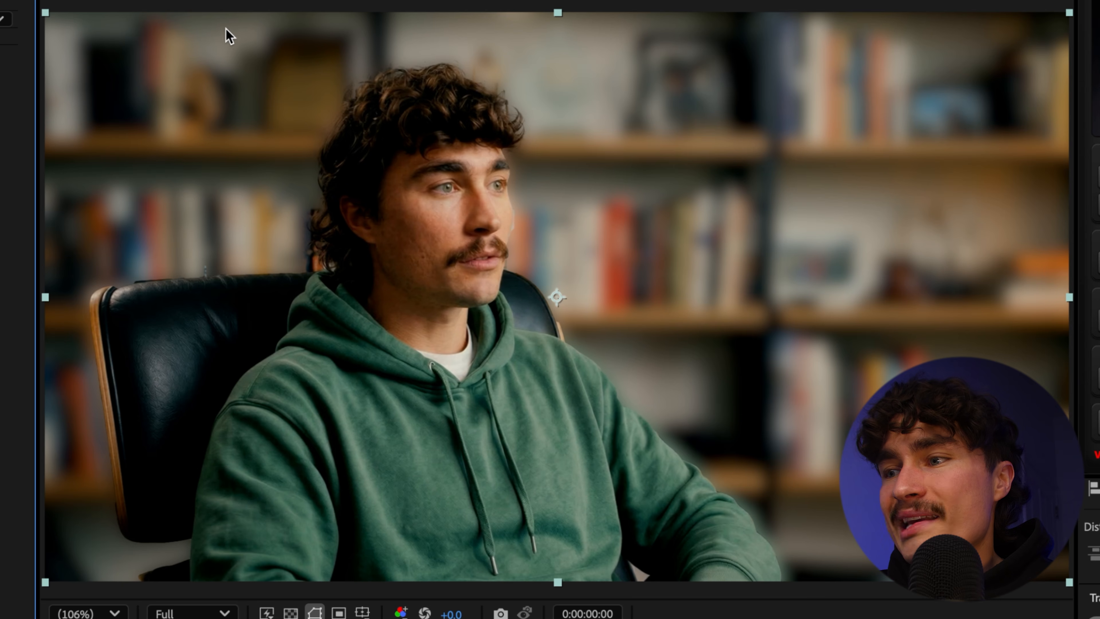
- Inspect the cut-out edges around the man against the blurred bookshelf and preview the composition
key(period)
key(period)
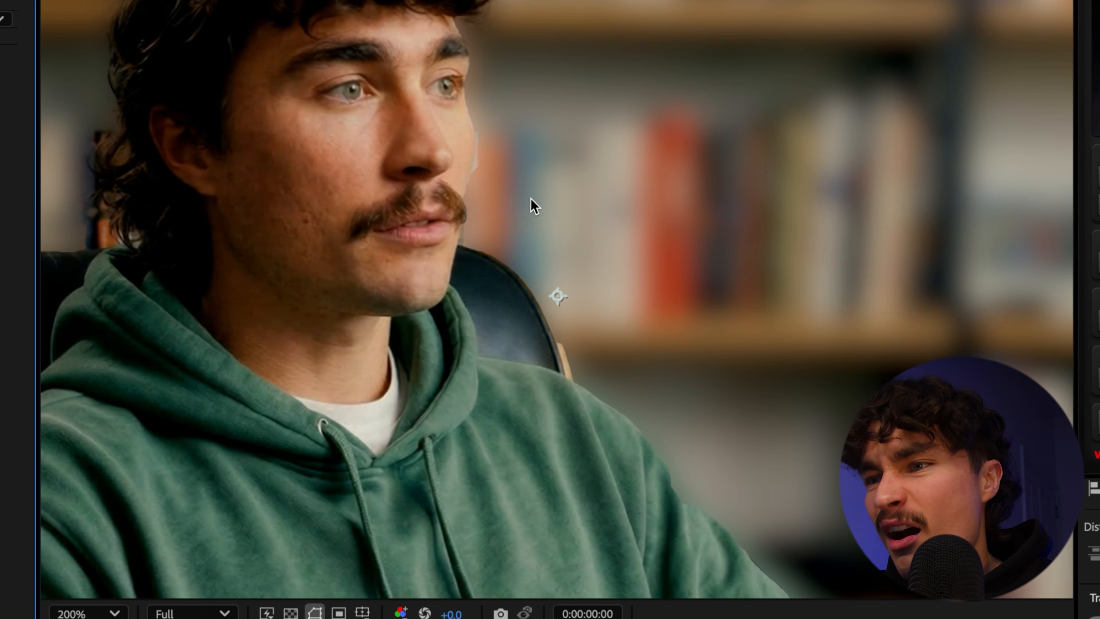
key(comma)
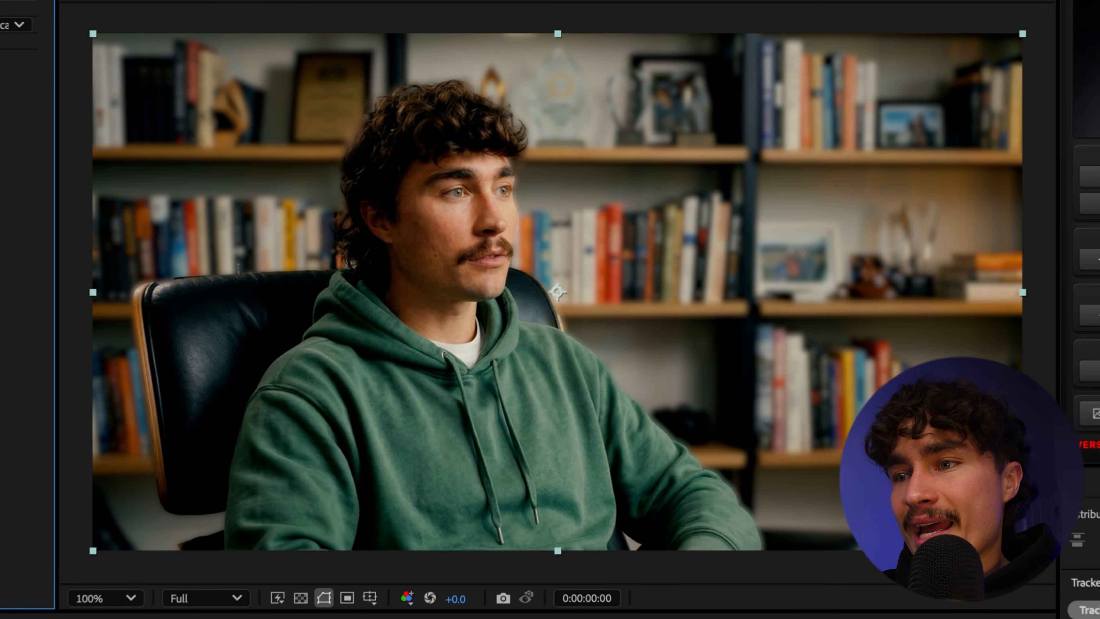
key(space)
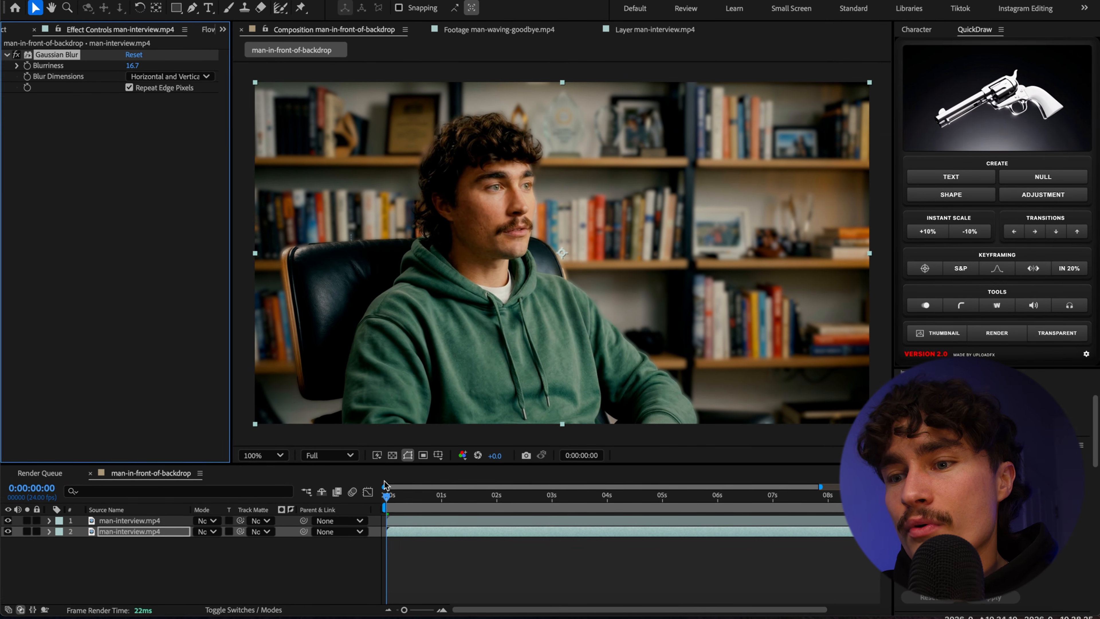